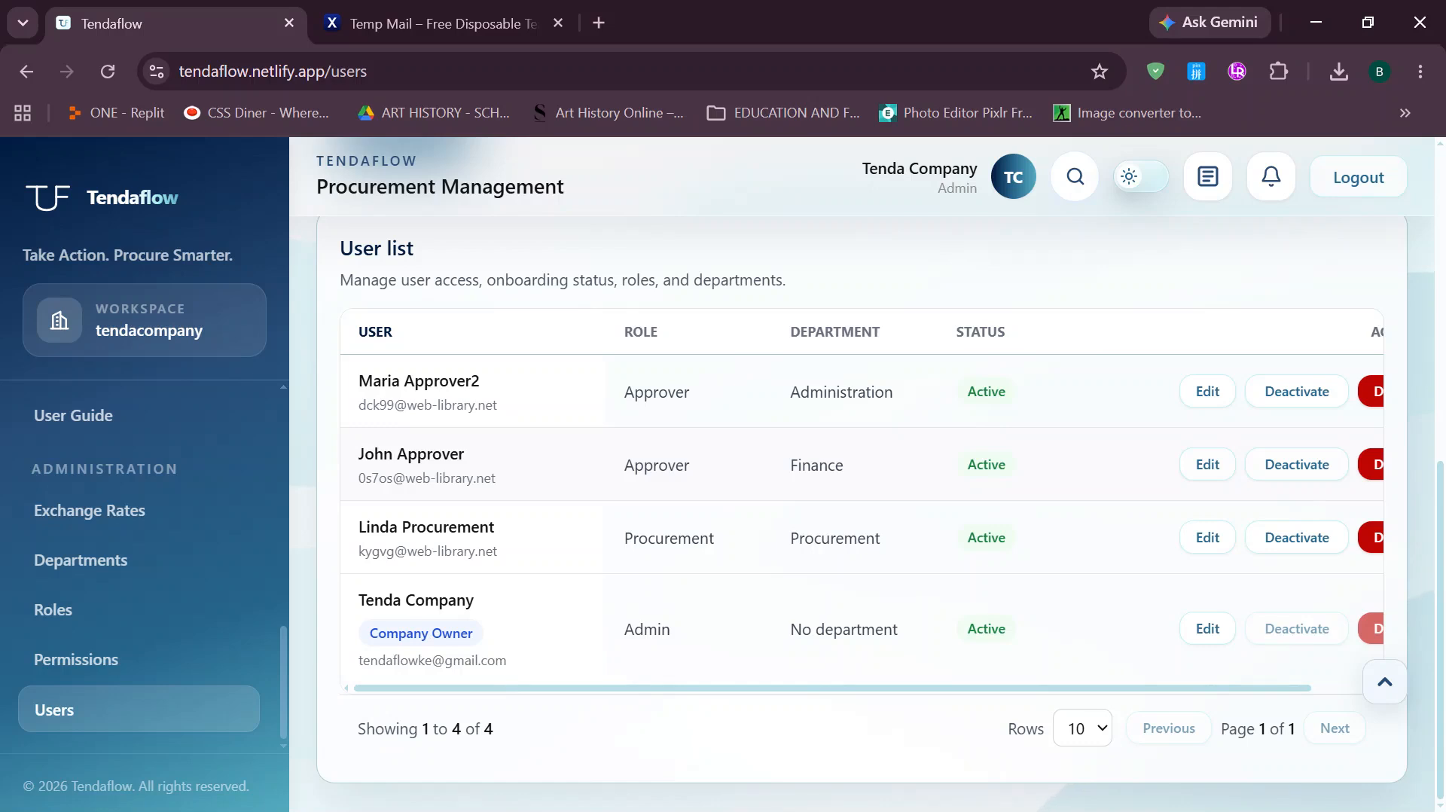
# - Open the Permissions page and review the permissions assigned to the Approver role
pyautogui.click(143, 668)
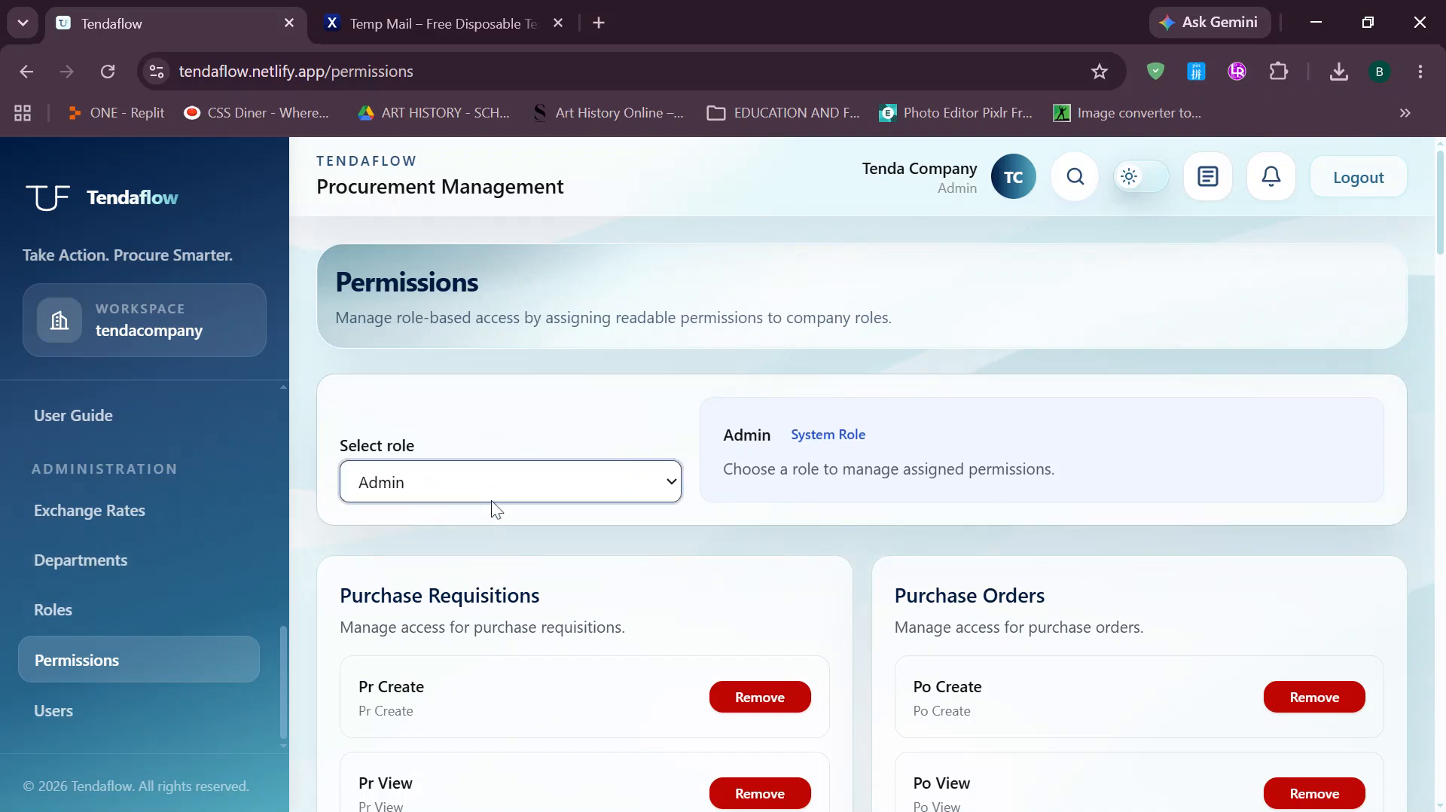
pyautogui.click(501, 635)
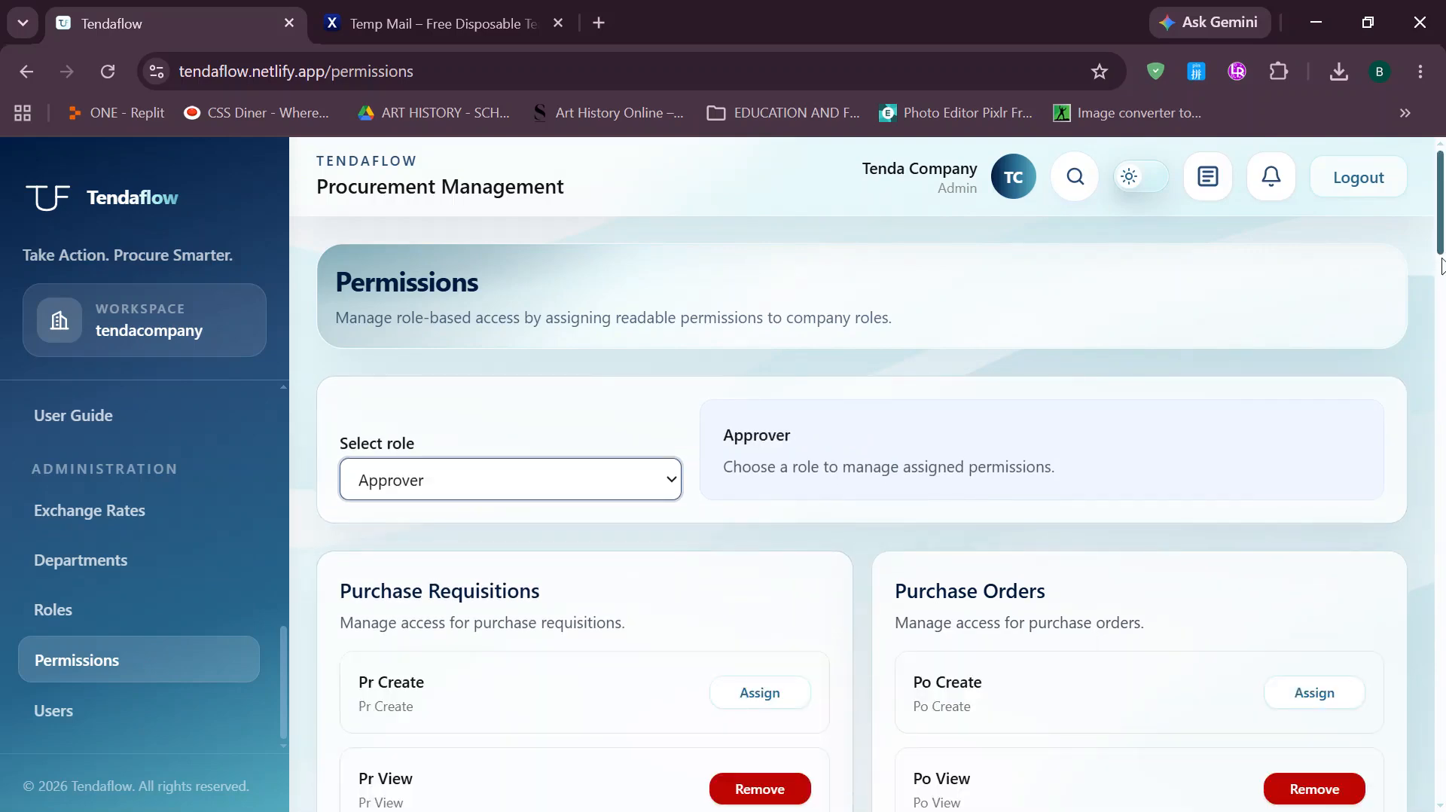
pyautogui.scroll(-10, 1439, 269)
pyautogui.scroll(2, 1440, 270)
pyautogui.scroll(2, 1440, 270)
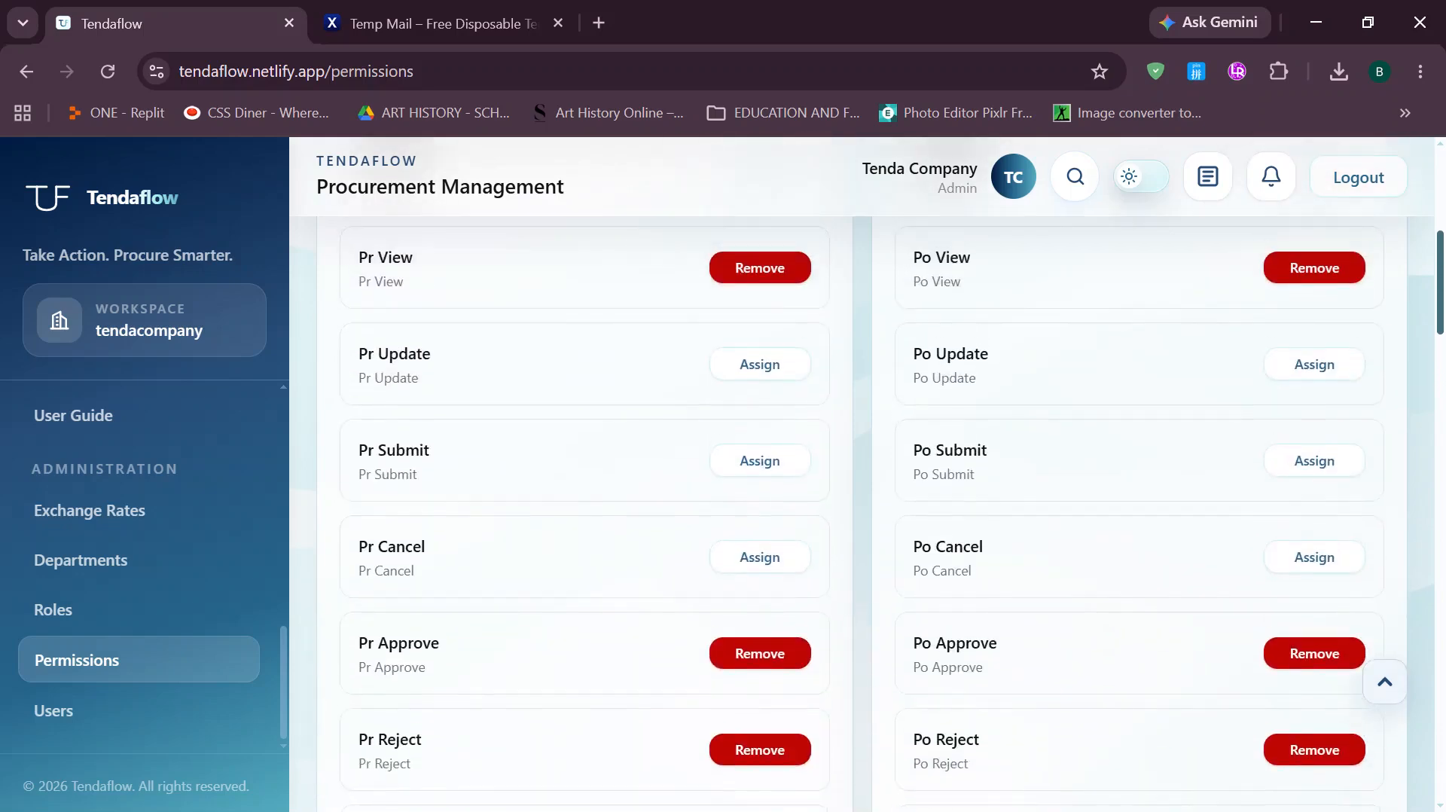
pyautogui.scroll(5, 1439, 269)
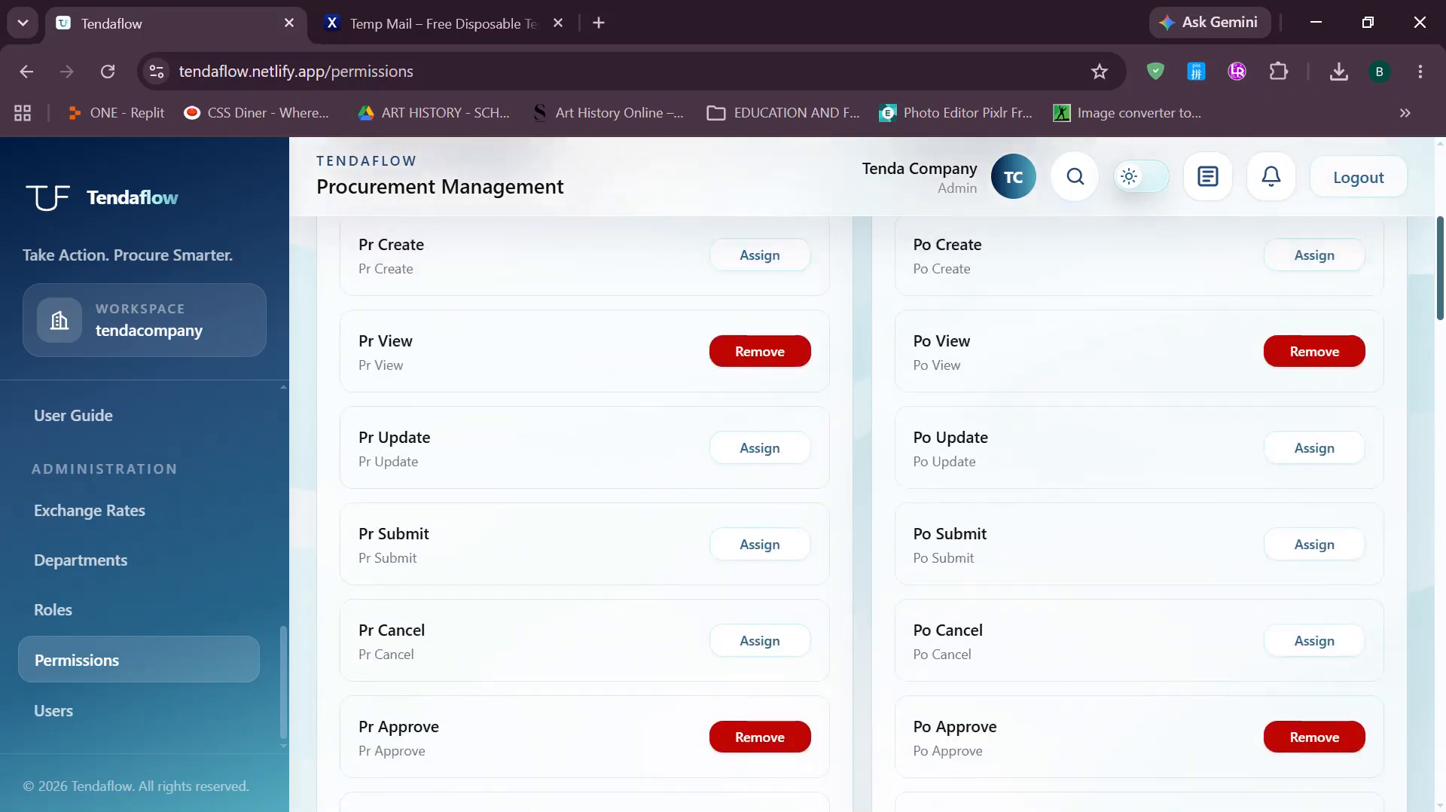
# - Look over the Roles, Departments and Exchange Rates administration pages
pyautogui.click(132, 621)
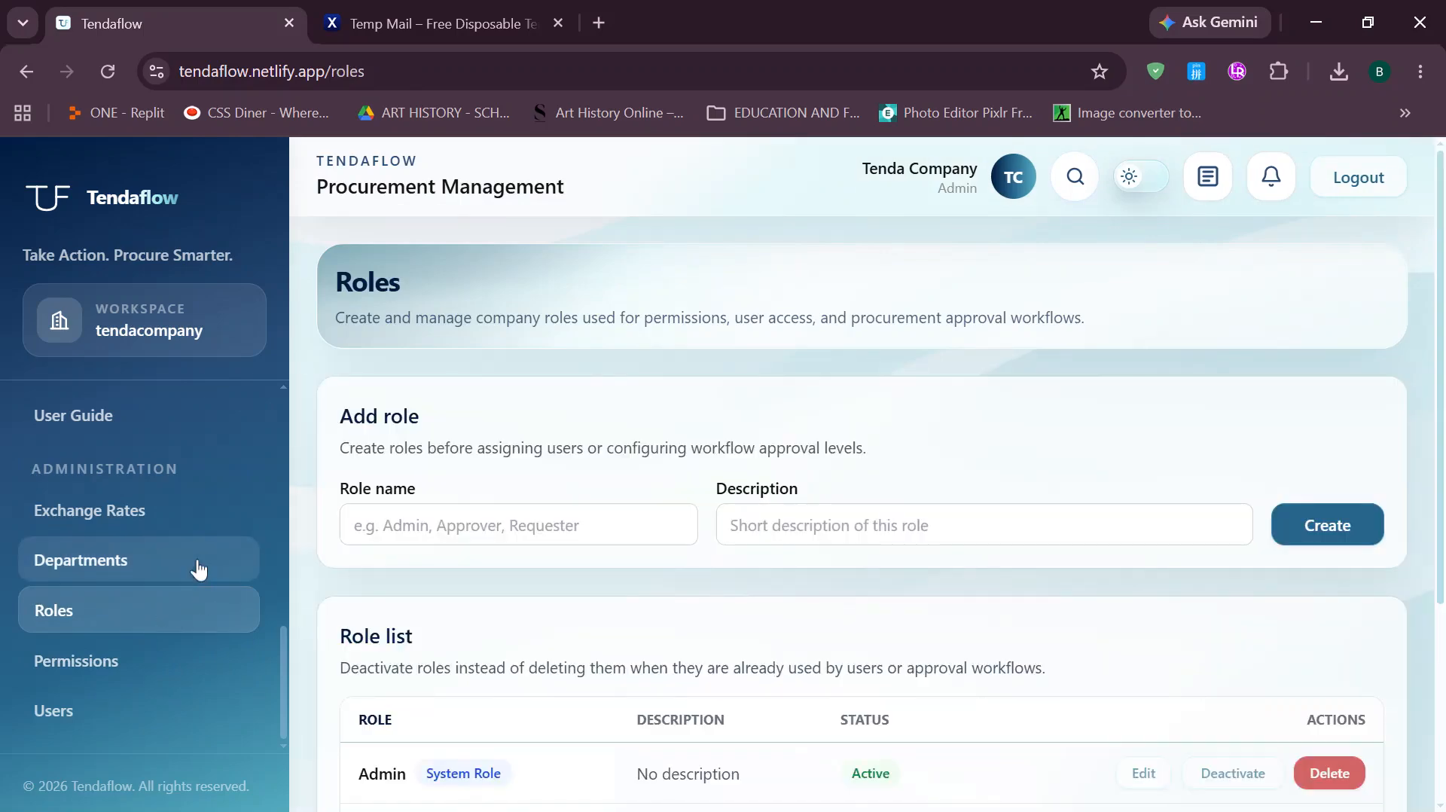
pyautogui.click(196, 561)
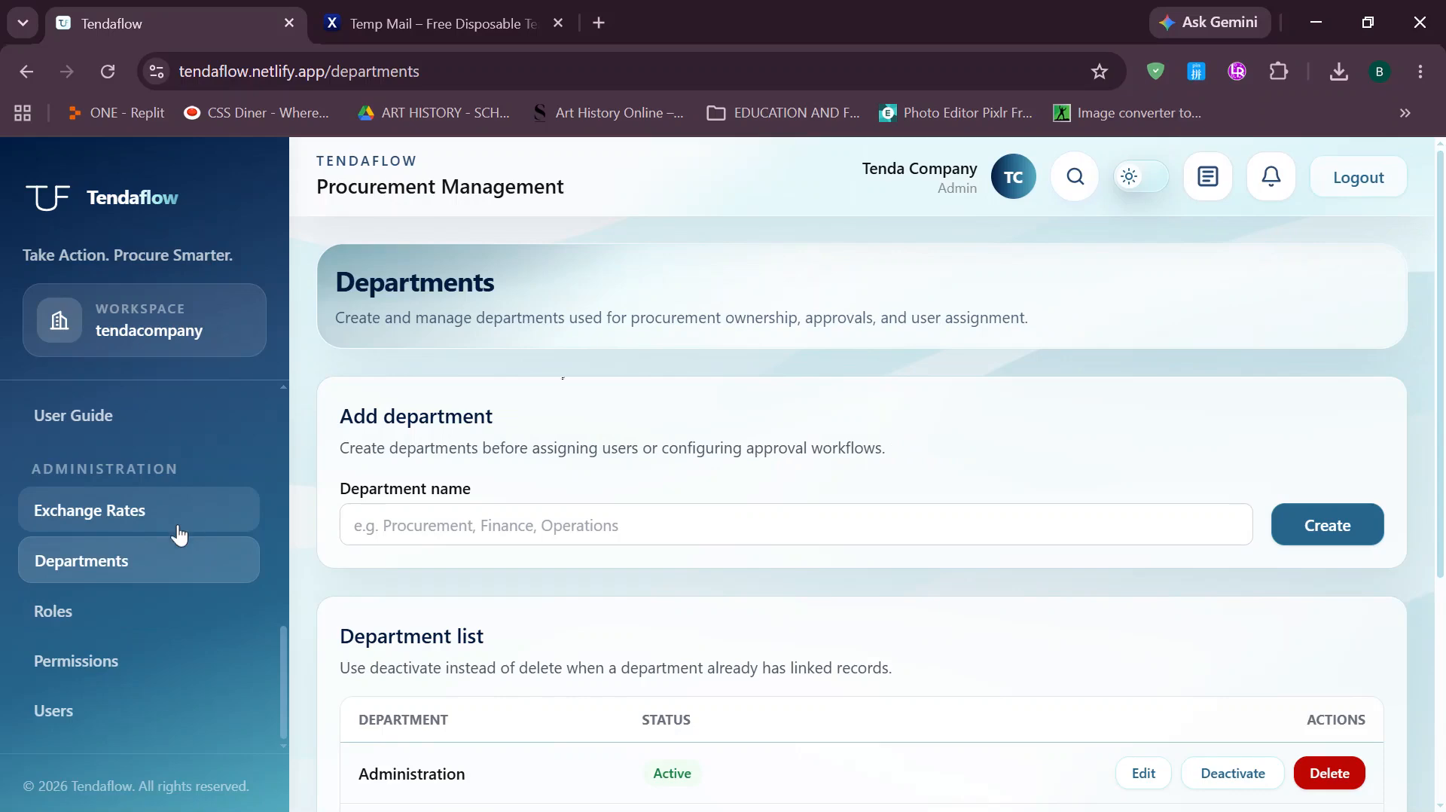
pyautogui.click(176, 526)
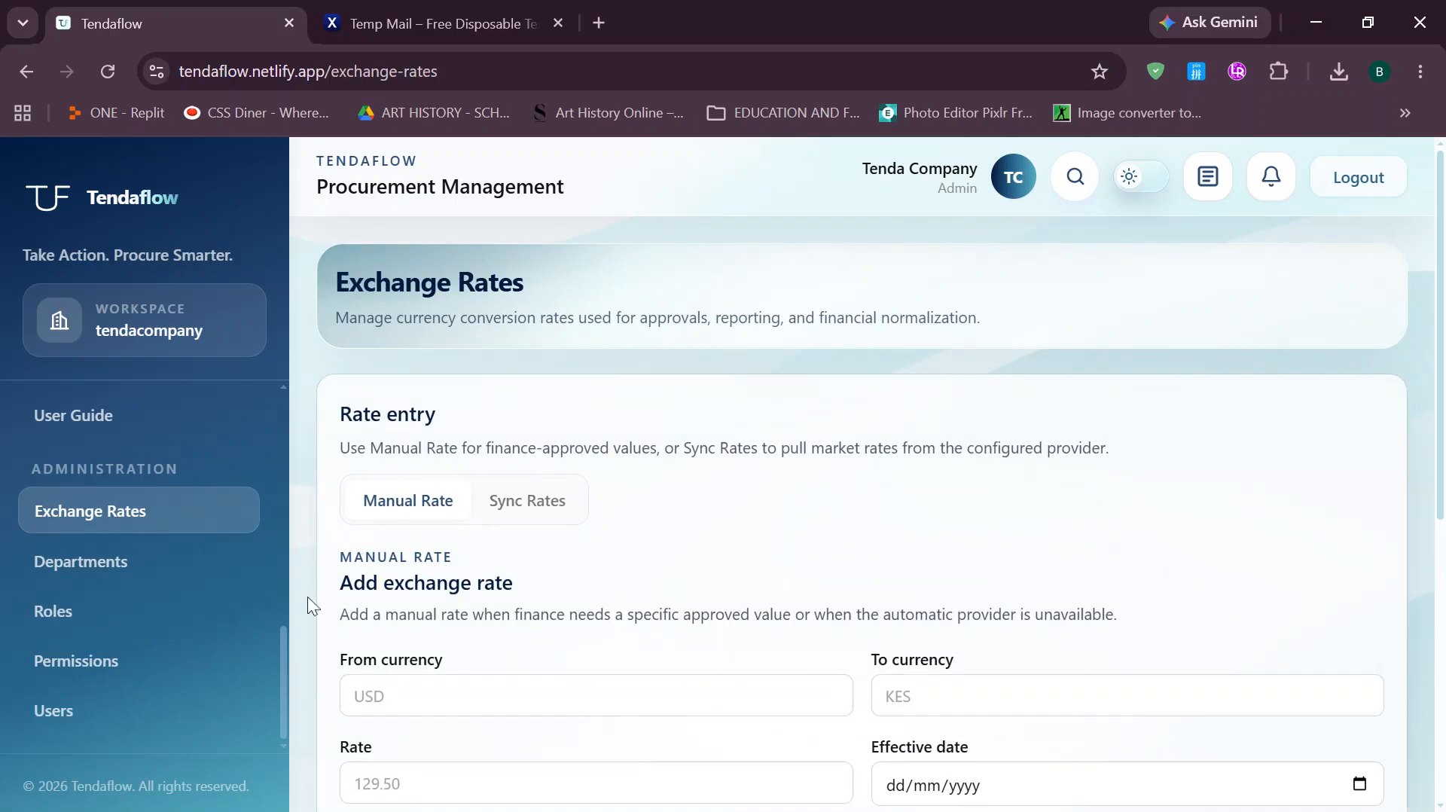
# - Open the details of the Purchase Requisition Approval workflow from the approval workflow list
pyautogui.moveTo(281, 660); pyautogui.dragTo(223, 534)
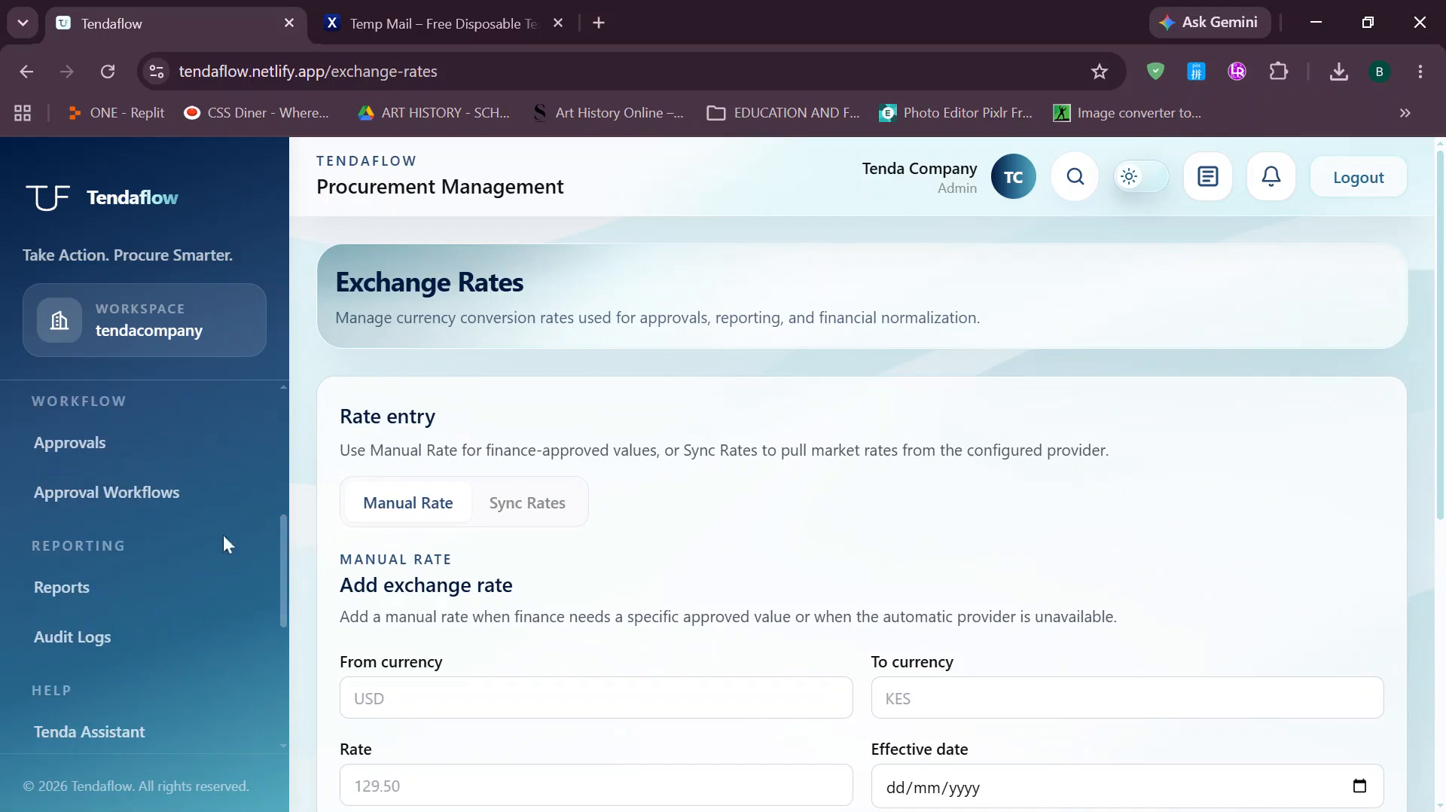
pyautogui.click(159, 501)
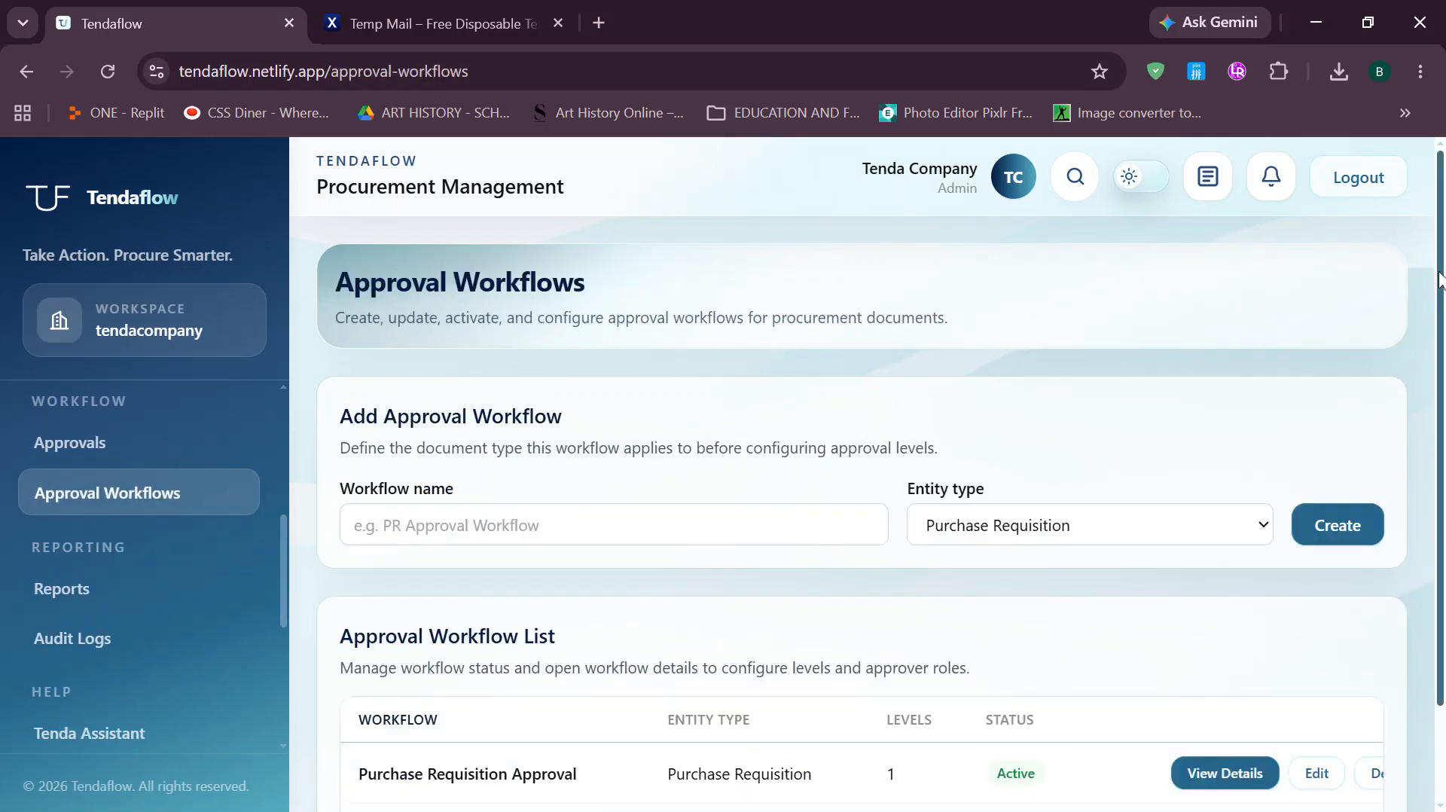
pyautogui.scroll(-1, 858, 512)
pyautogui.scroll(-1, 1439, 474)
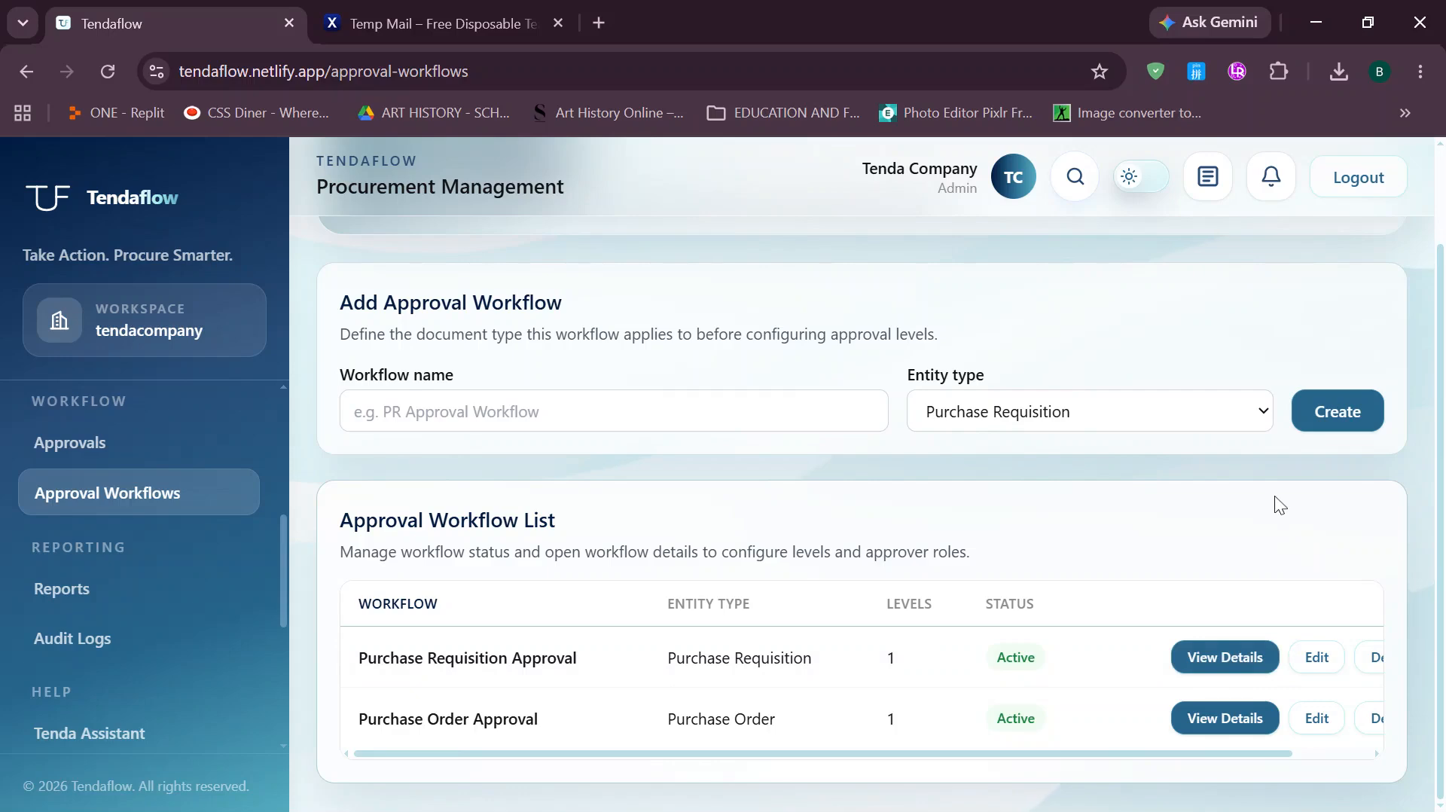
pyautogui.click(1225, 656)
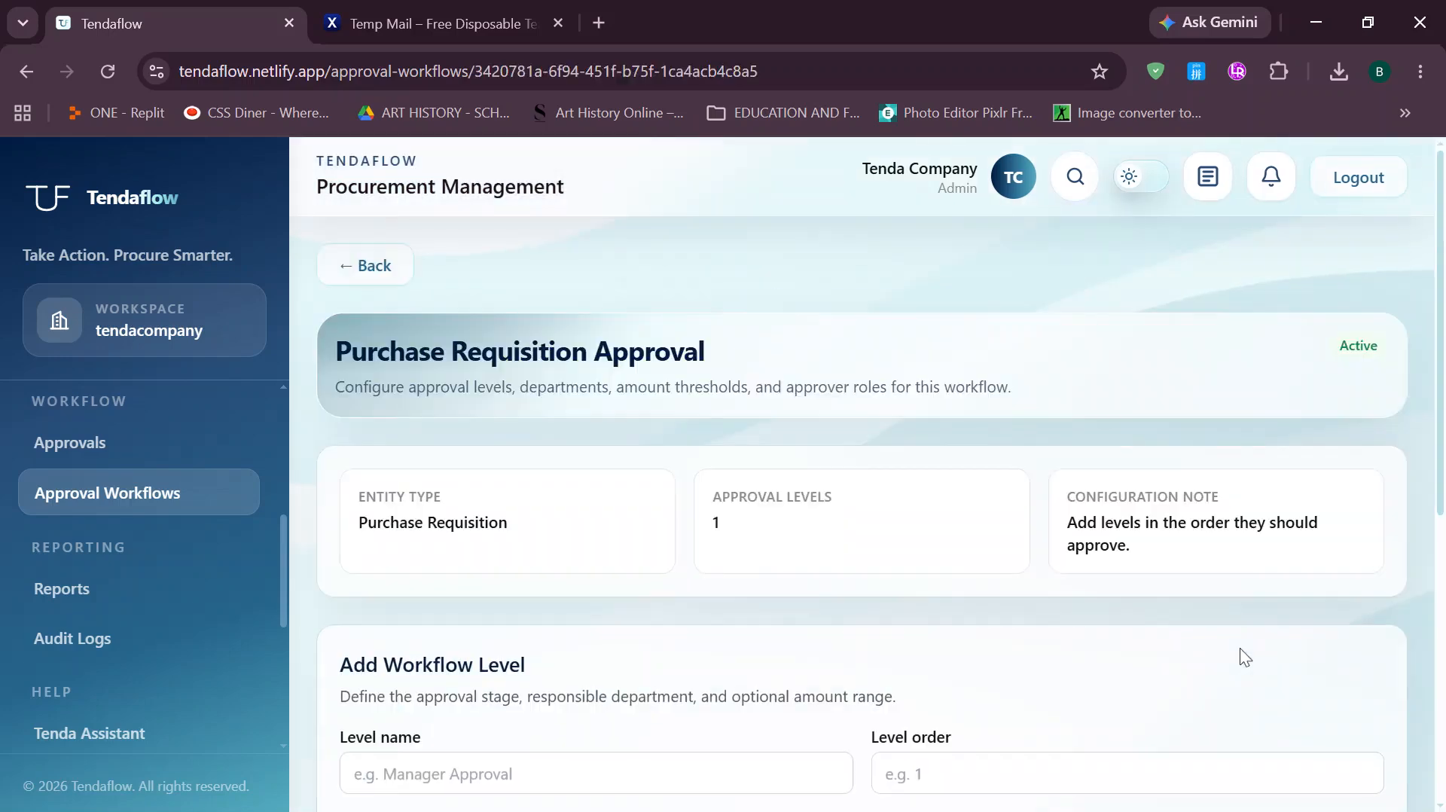
# - Review the workflow level form and the existing level of the Purchase Requisition Approval workflow
pyautogui.moveTo(1443, 482); pyautogui.dragTo(1443, 560)
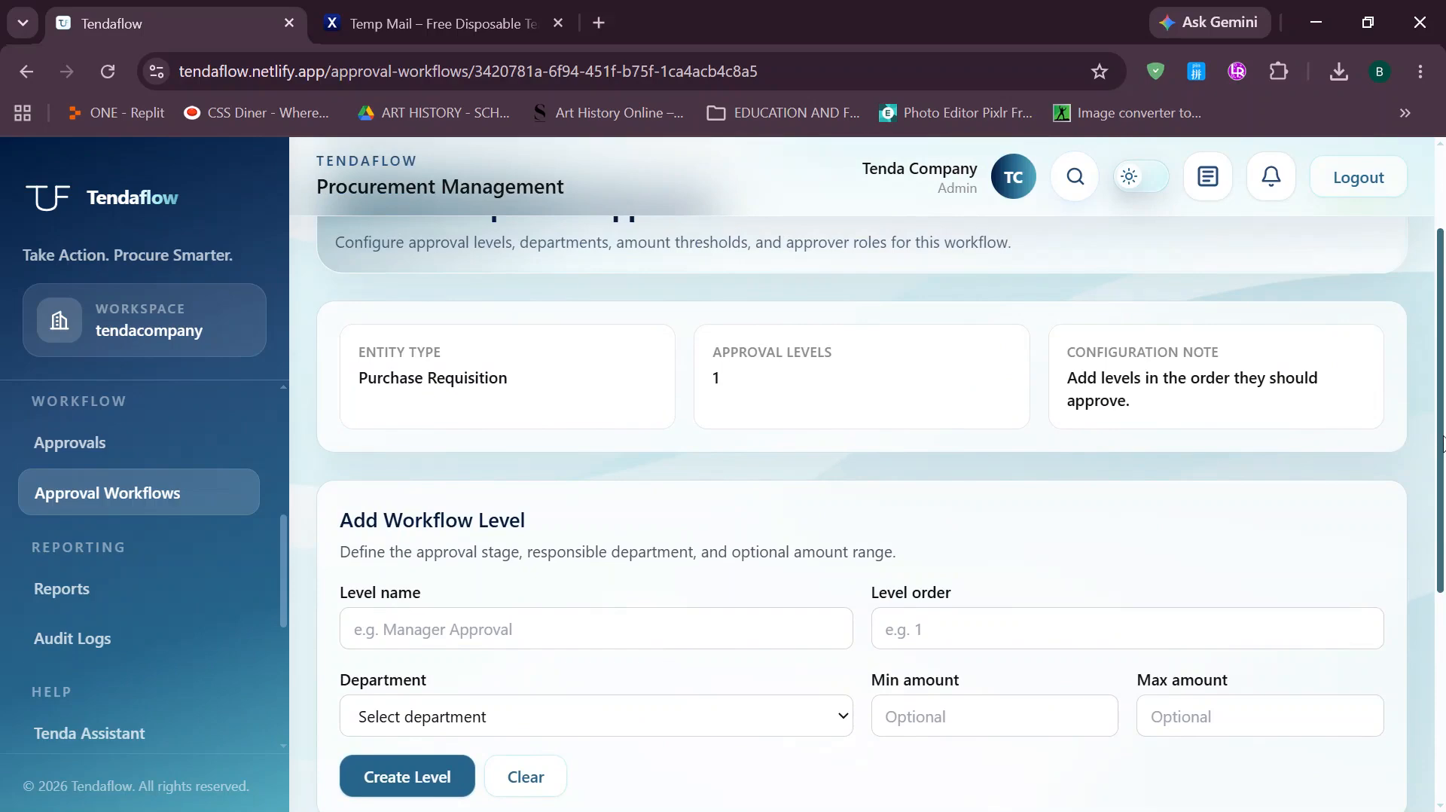
pyautogui.moveTo(1442, 444); pyautogui.dragTo(1442, 614)
pyautogui.scroll(-1, 861, 512)
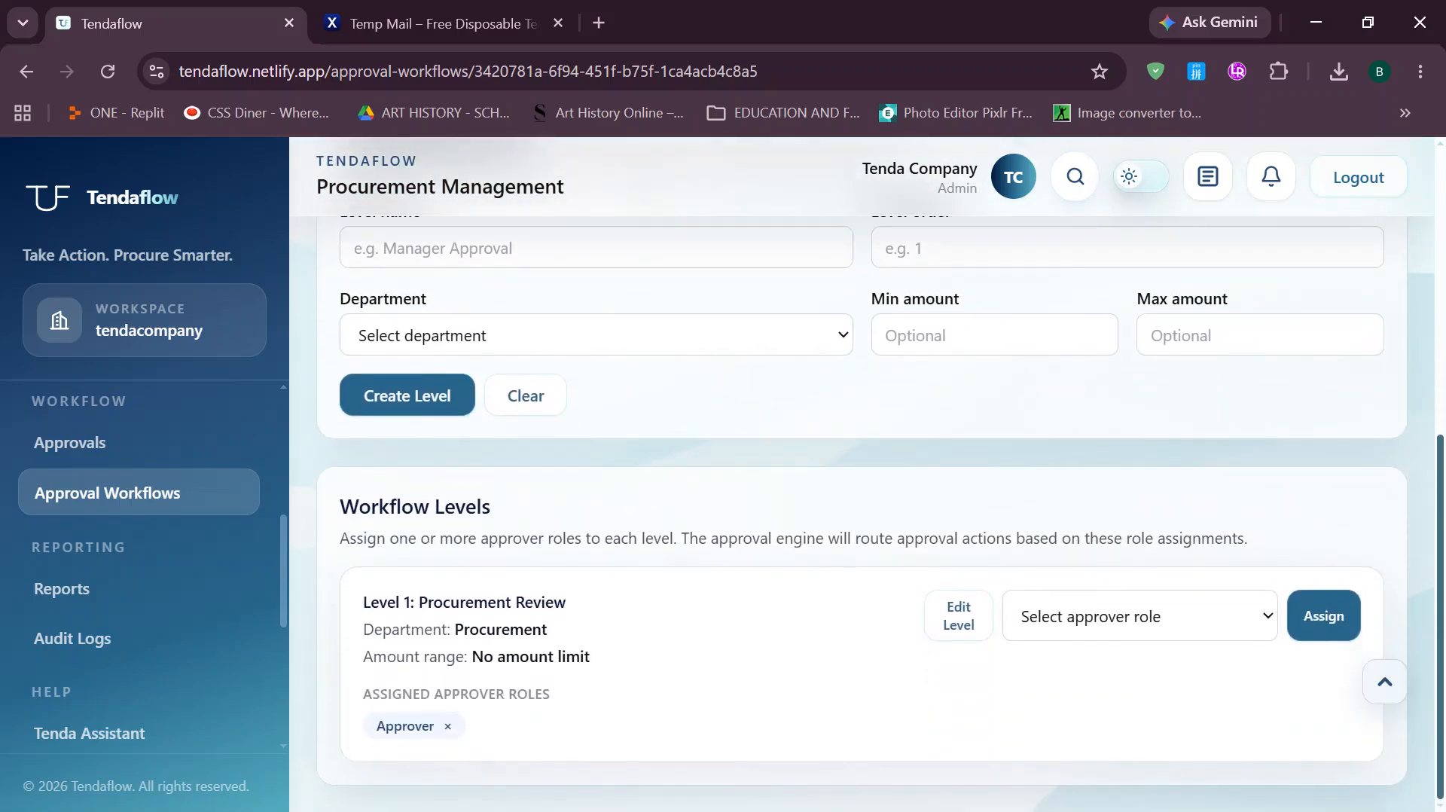
pyautogui.scroll(2, 583, 516)
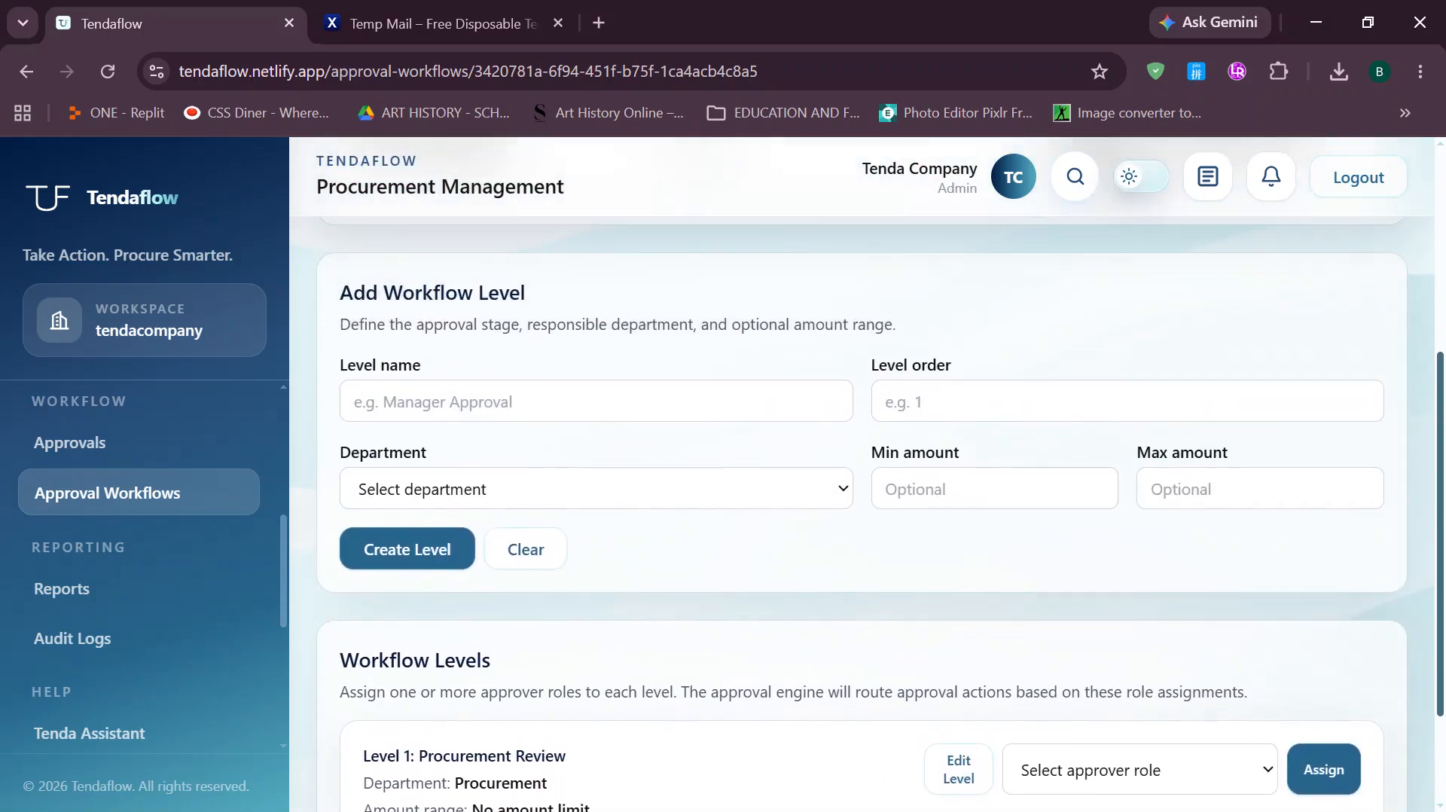
pyautogui.click(640, 400)
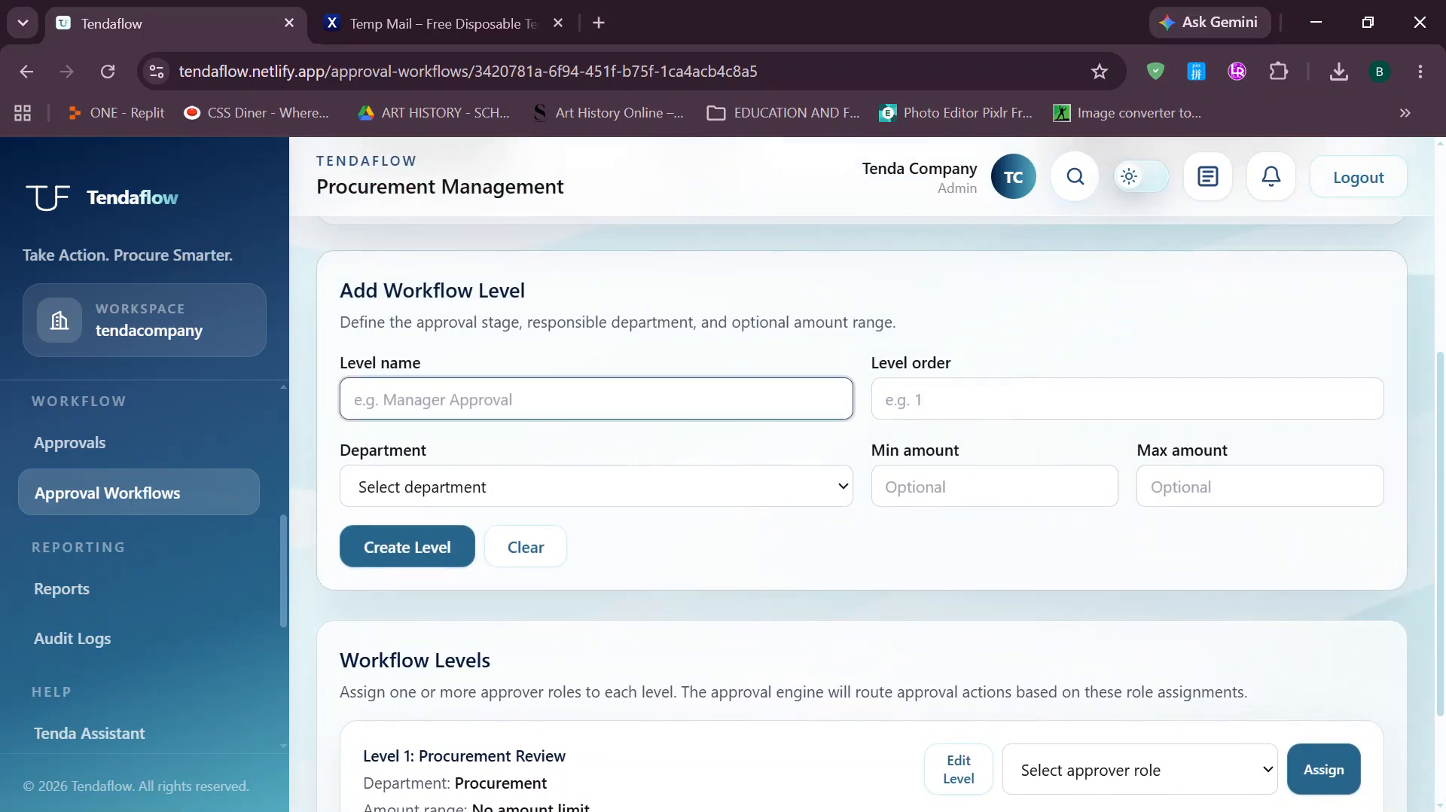
pyautogui.scroll(-2, 1442, 607)
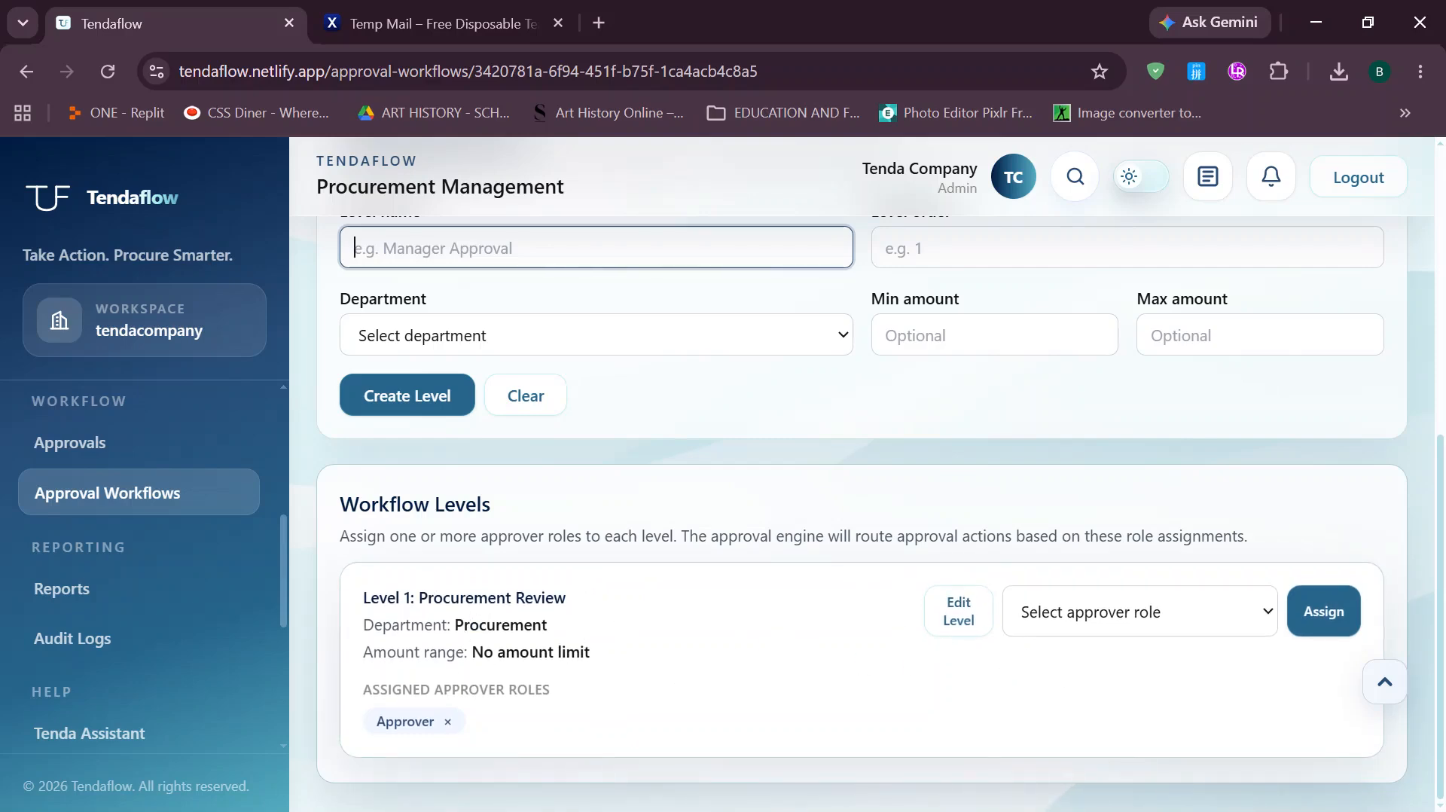
# - Open workflow level 1 for editing and change its level name to "Finance Review"
pyautogui.click(958, 619)
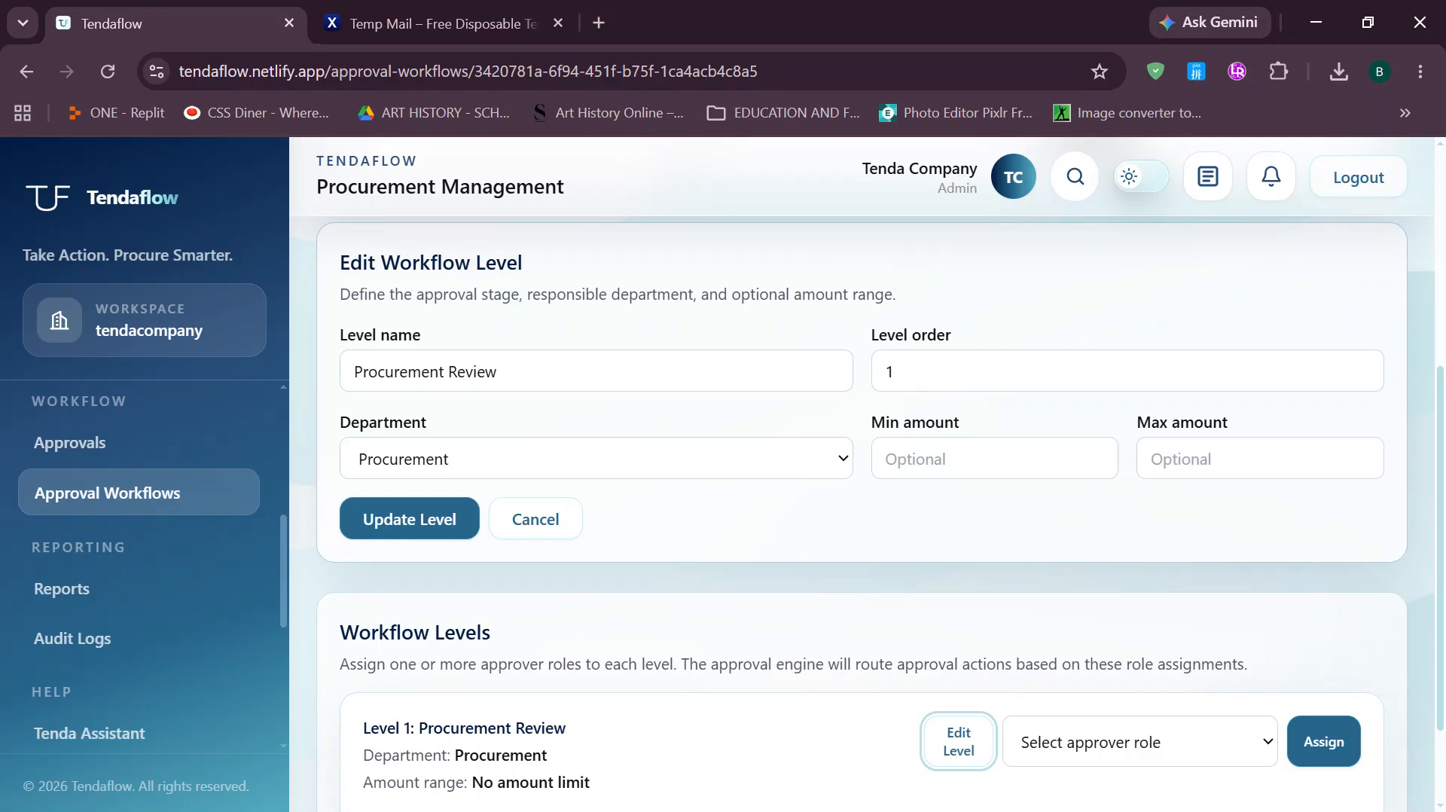
pyautogui.click(526, 372)
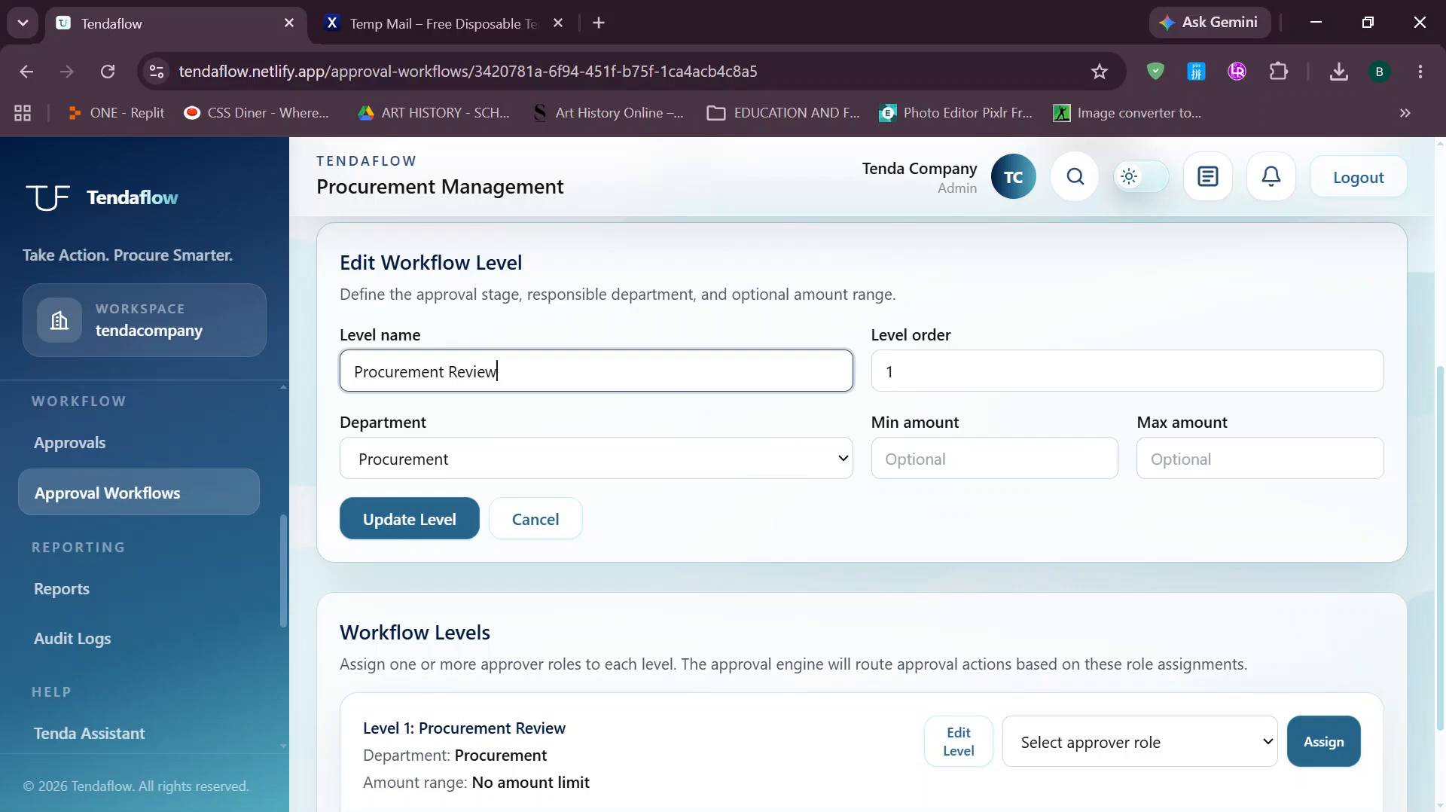
pyautogui.press('BackSpace')
pyautogui.press('BackSpace')
pyautogui.press('BackSpace')
pyautogui.press('BackSpace')
pyautogui.press('BackSpace')
pyautogui.press('BackSpace')
pyautogui.press('BackSpace')
pyautogui.press('BackSpace')
pyautogui.press('BackSpace')
pyautogui.press('BackSpace')
pyautogui.press('BackSpace')
pyautogui.press('BackSpace')
pyautogui.press('BackSpace')
pyautogui.press('BackSpace')
pyautogui.press('BackSpace')
pyautogui.press('BackSpace')
pyautogui.press('BackSpace')
pyautogui.press('BackSpace')
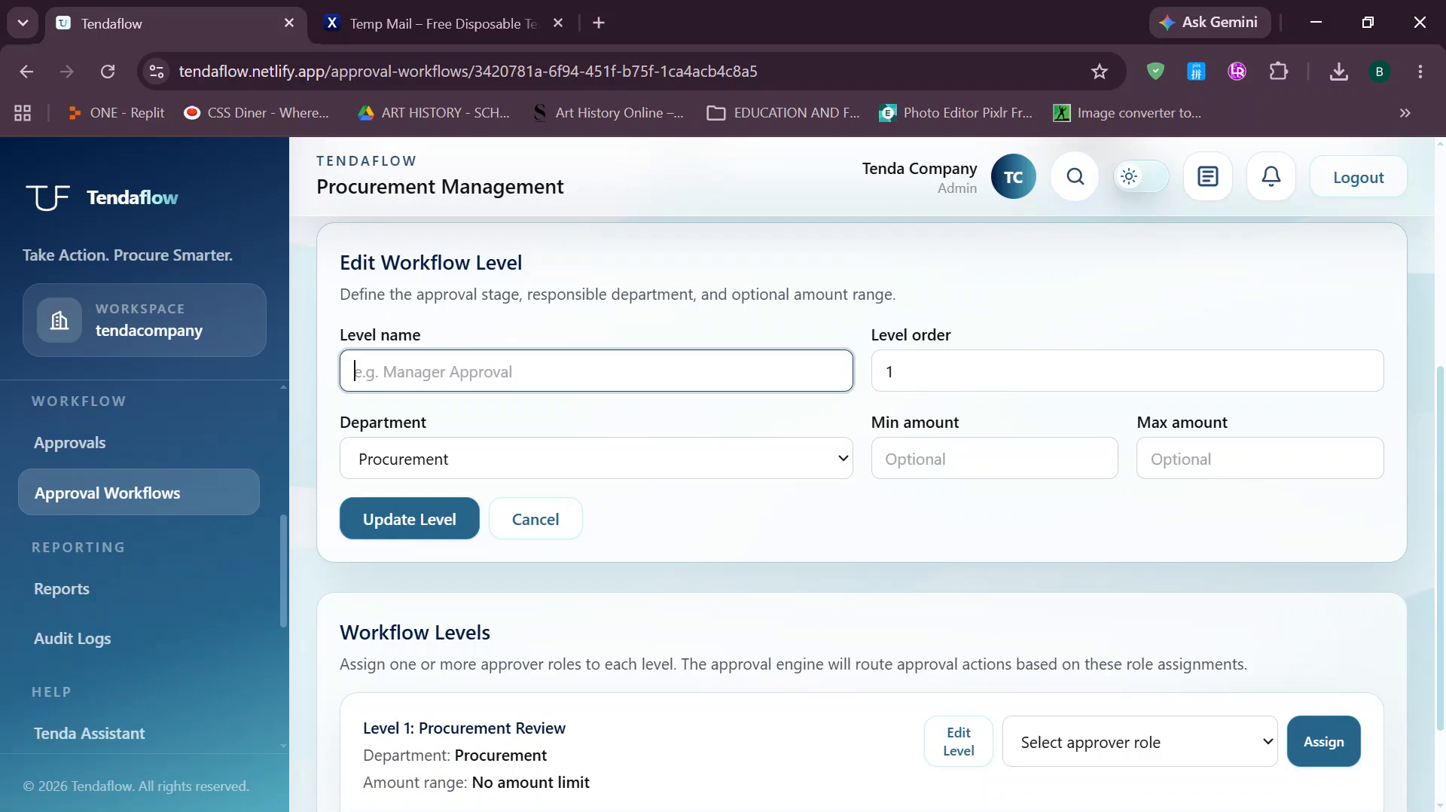
pyautogui.write('Finance Review')
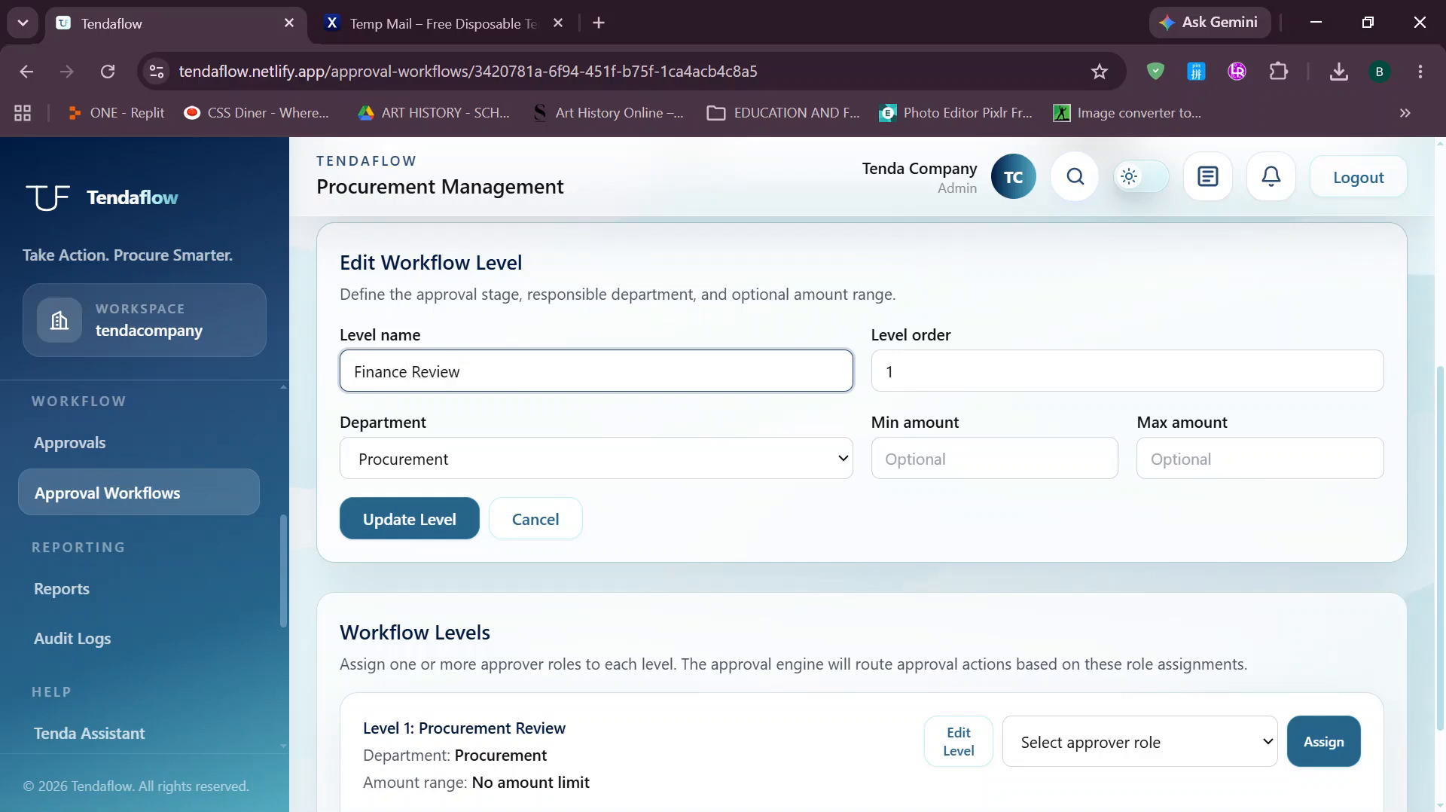
# - Set level 1's department to Finance with a minimum amount of 0 and maximum of 10000, and save the level update
pyautogui.click(1340, 370)
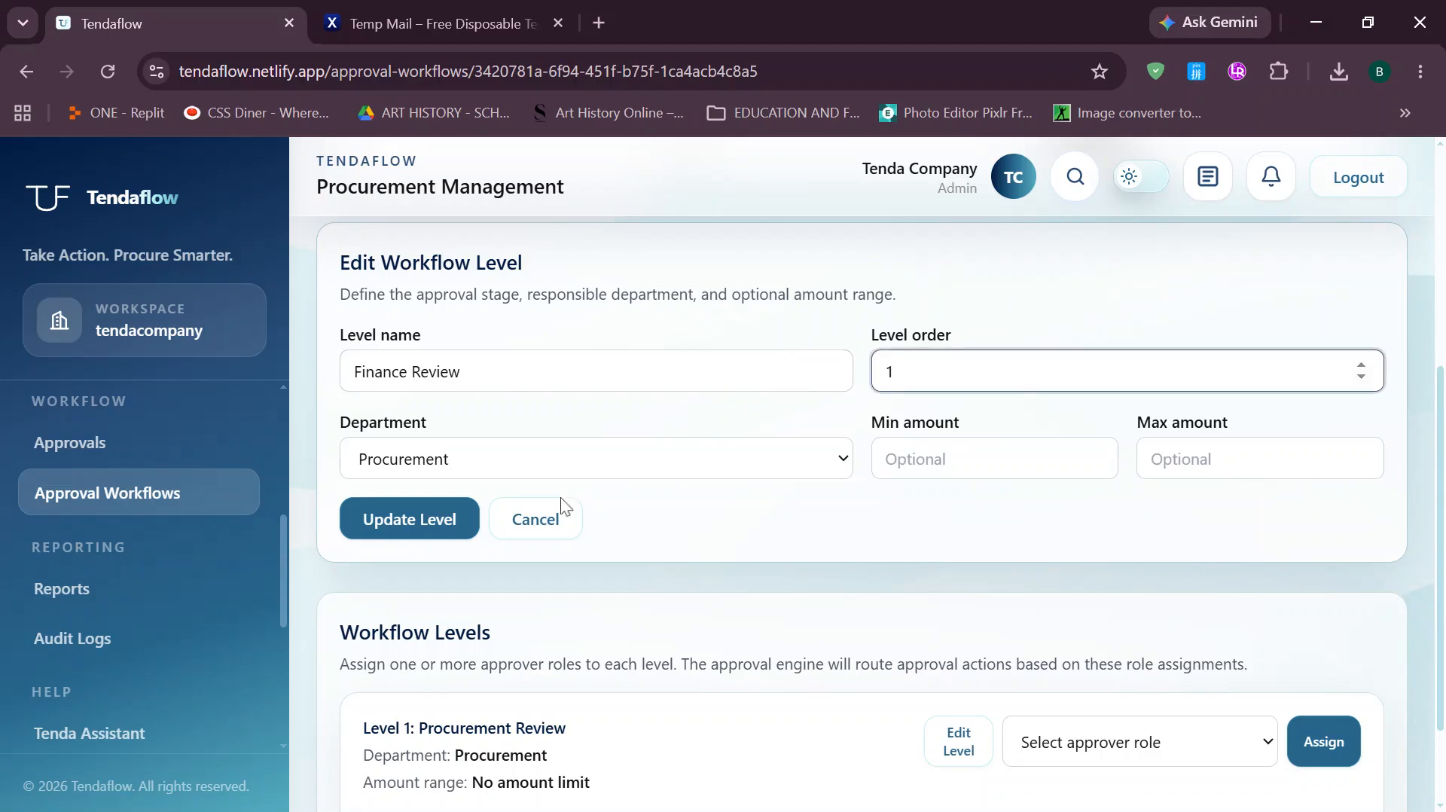
pyautogui.click(592, 466)
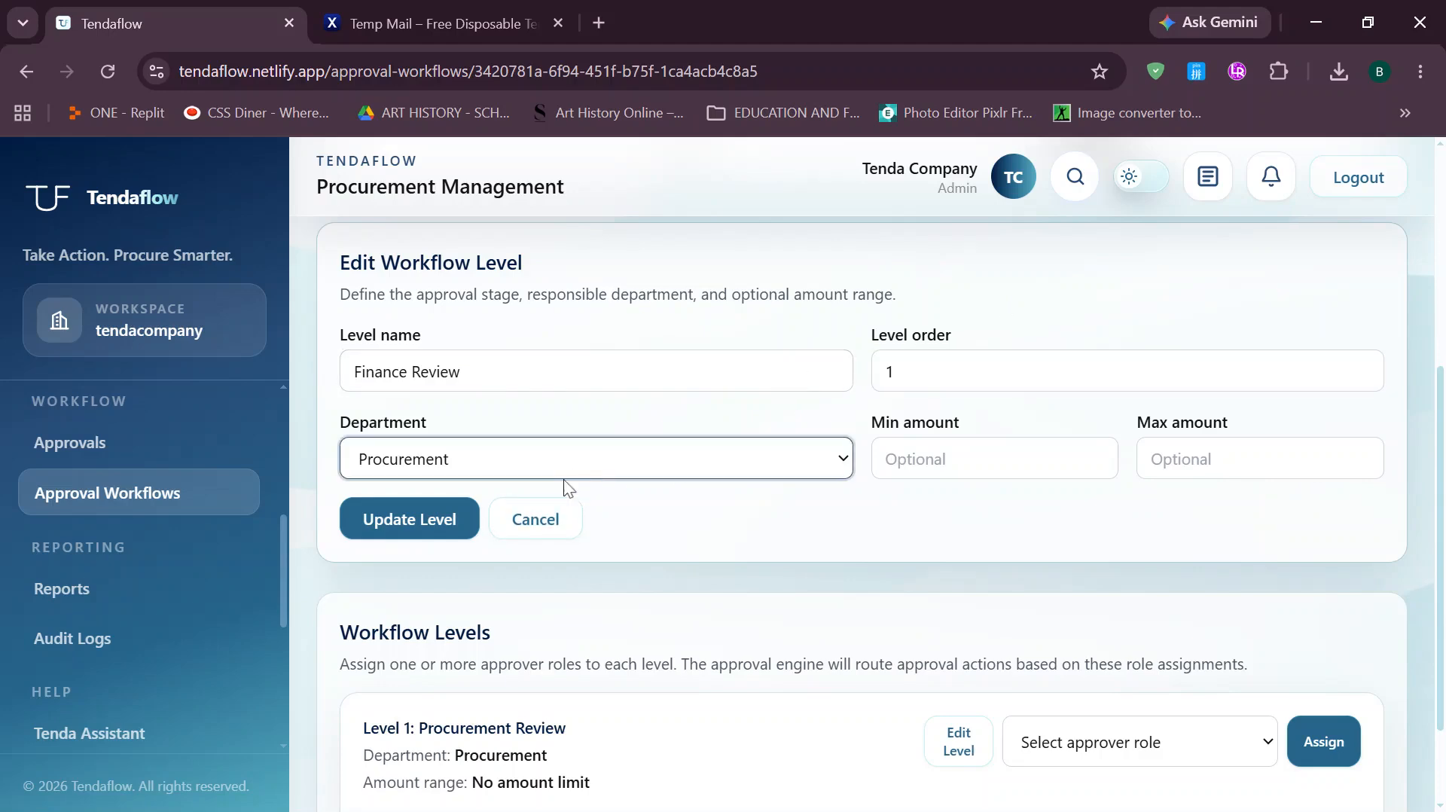
pyautogui.click(470, 588)
pyautogui.click(979, 458)
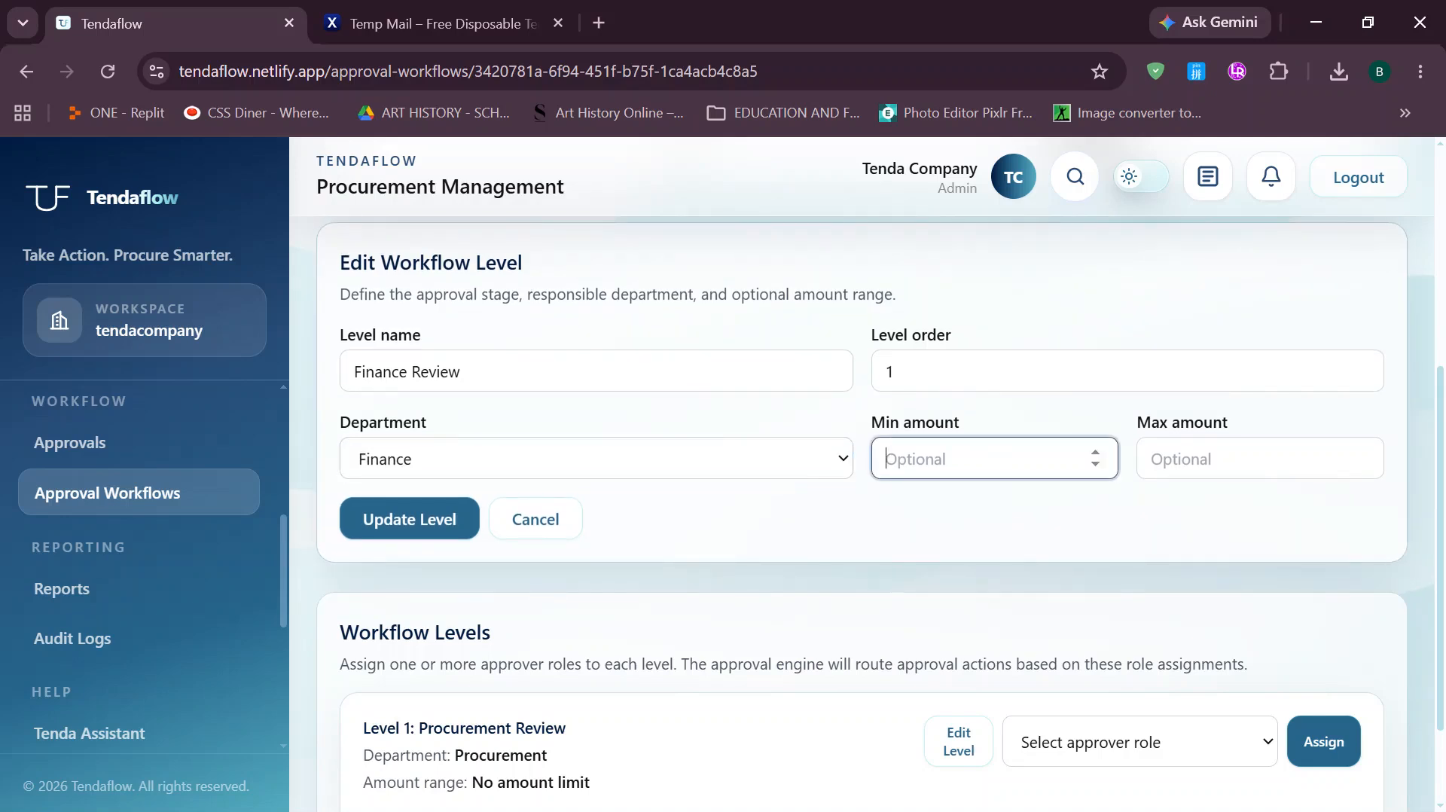
pyautogui.write('0')
pyautogui.click(1150, 458)
pyautogui.write('10000')
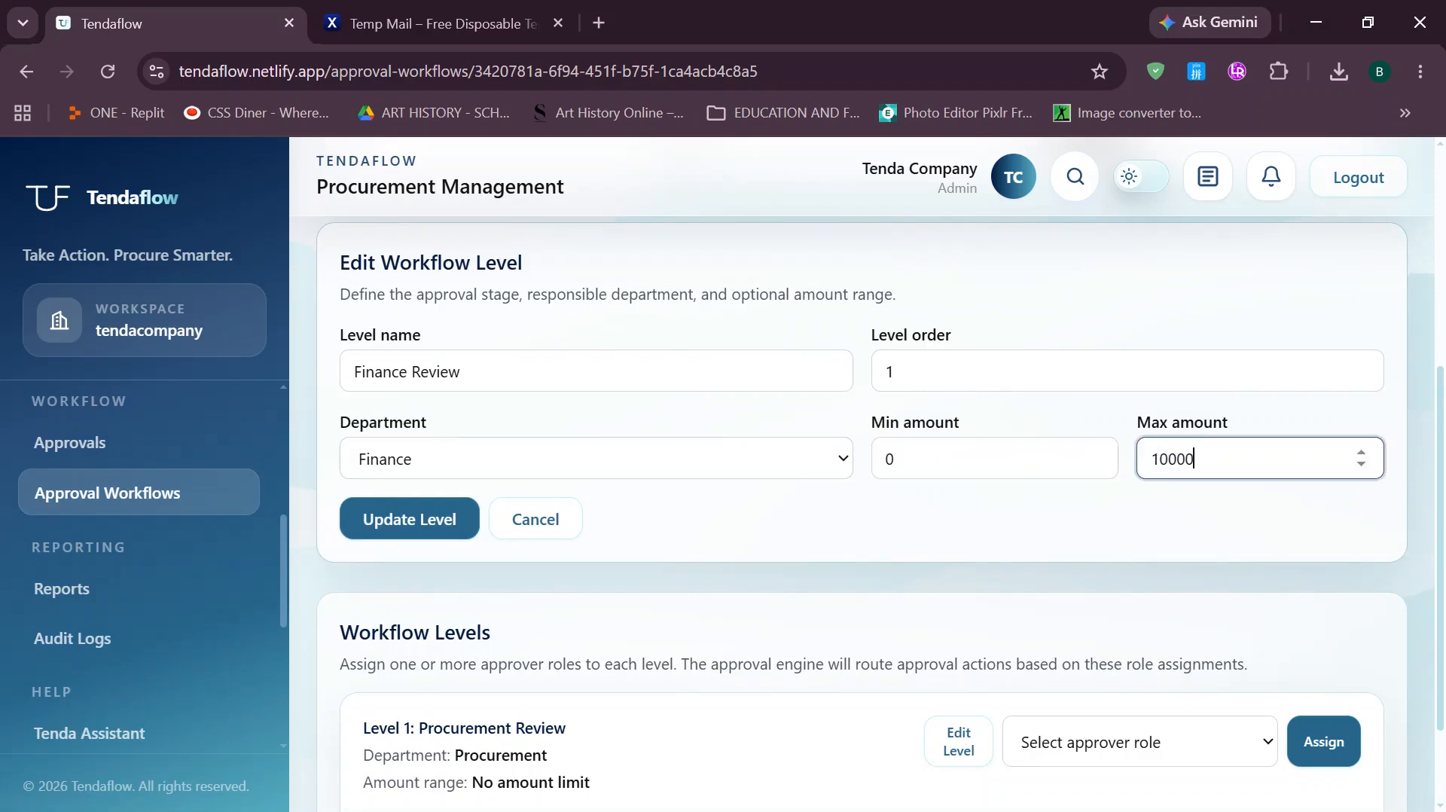
pyautogui.click(428, 536)
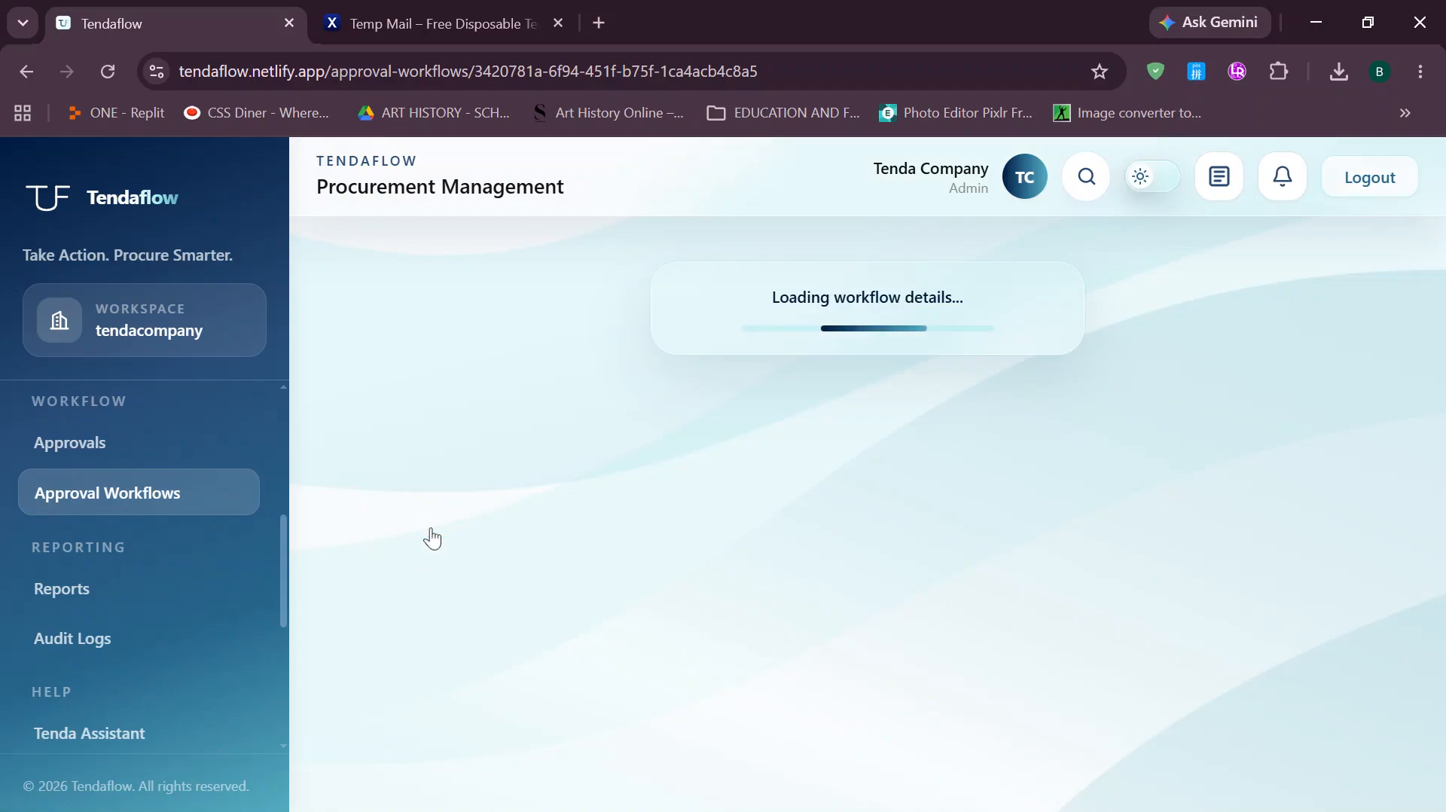
pyautogui.scroll(-7, 284, 459)
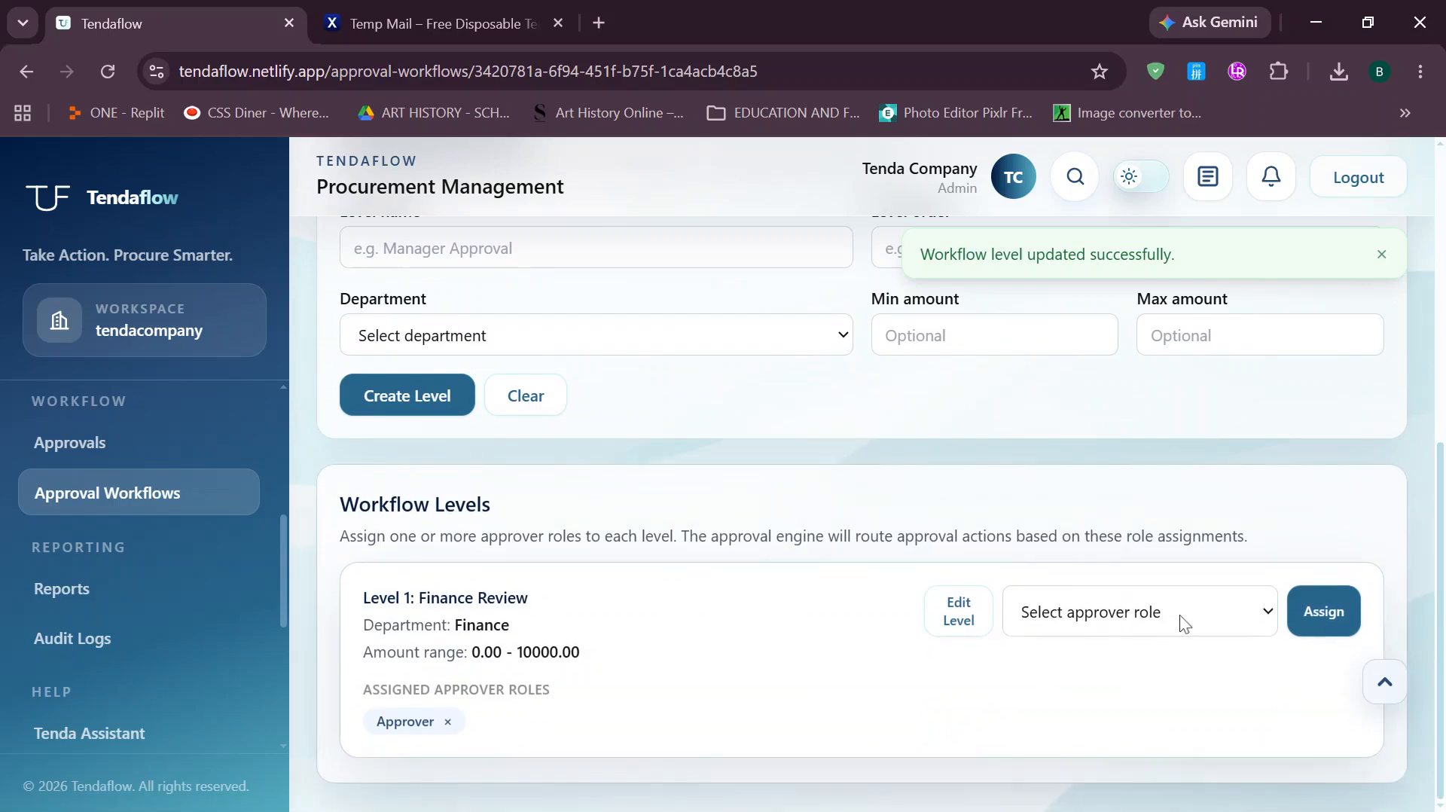
pyautogui.click(448, 721)
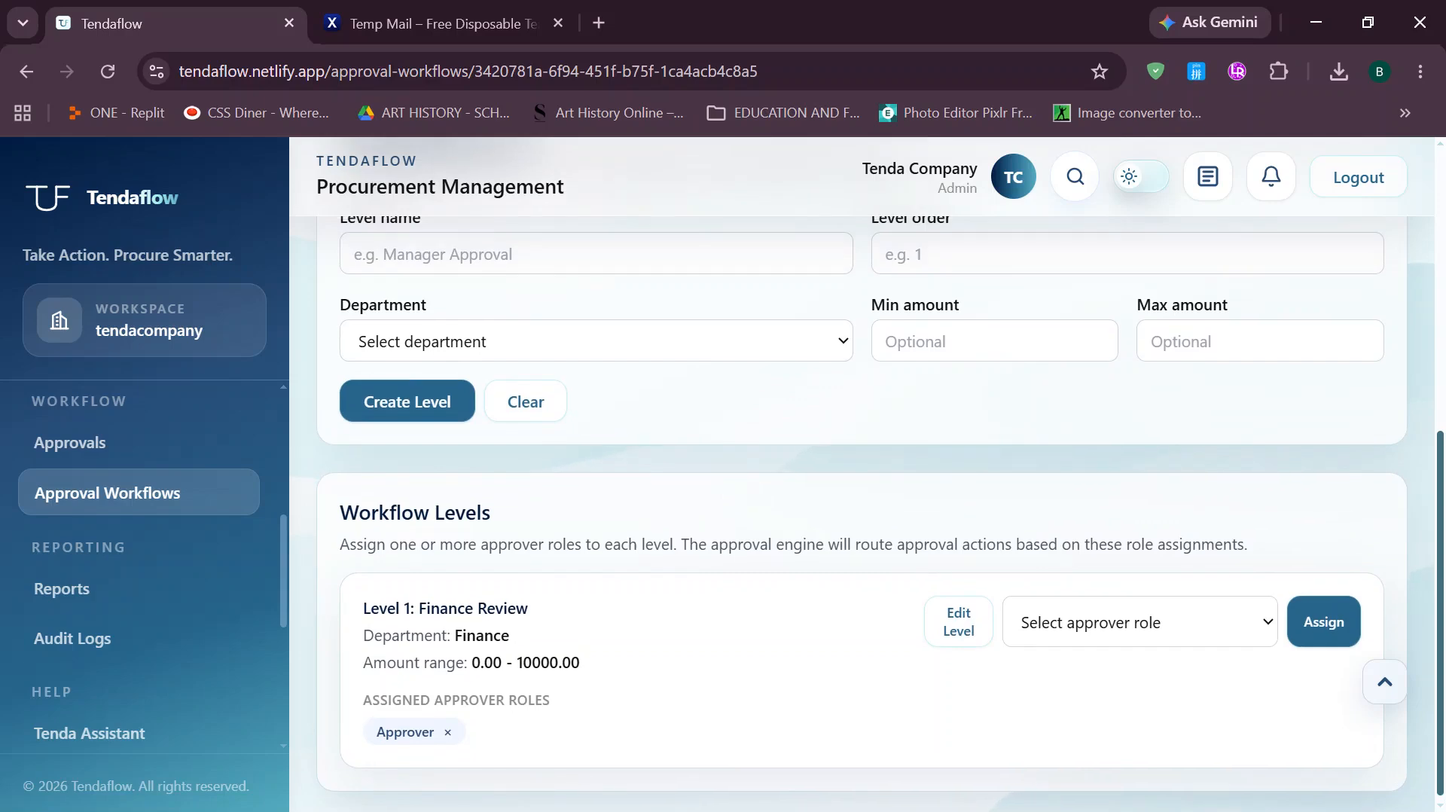
# - Fill in a new workflow level named "Management Aproval" with level order 2
pyautogui.scroll(1, 861, 475)
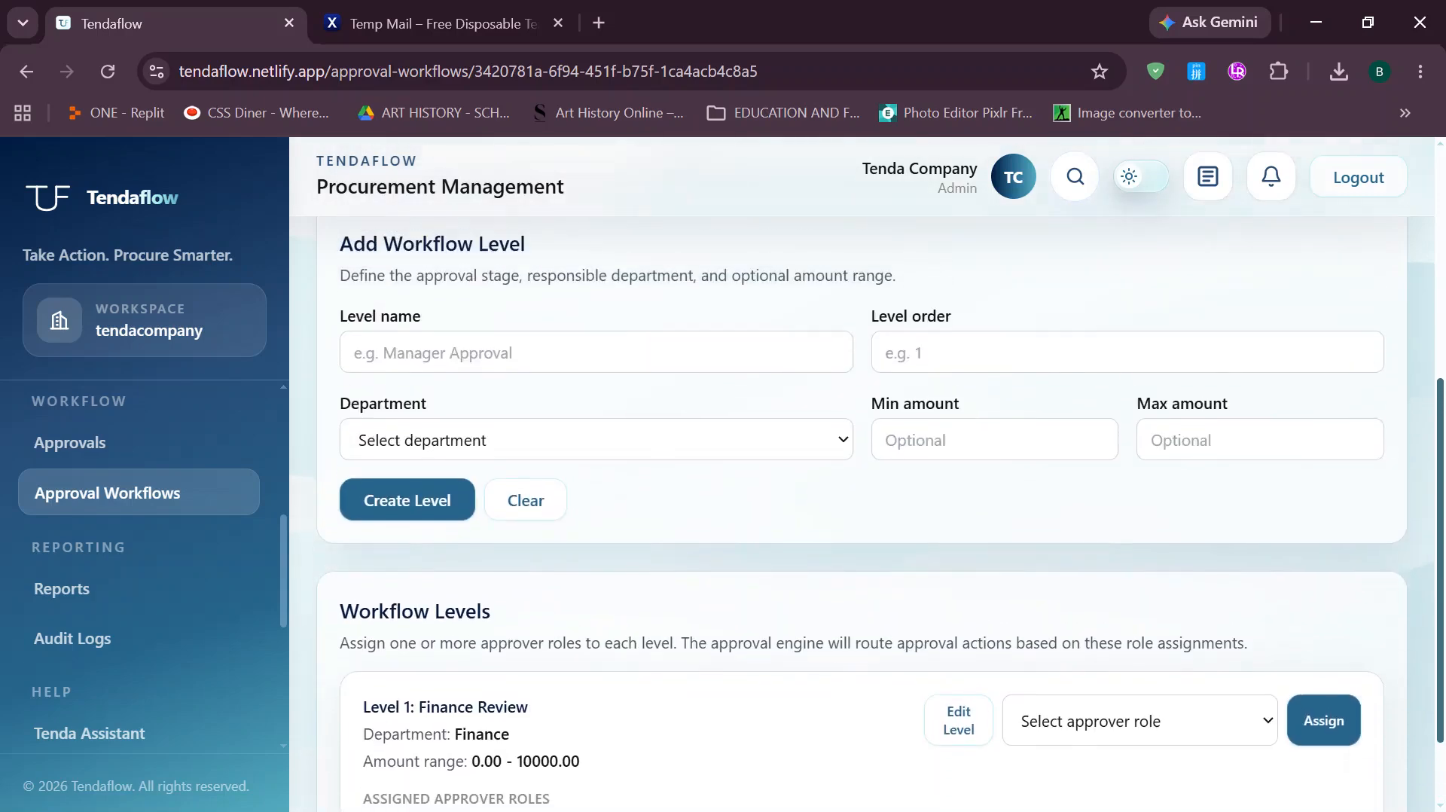
pyautogui.click(419, 374)
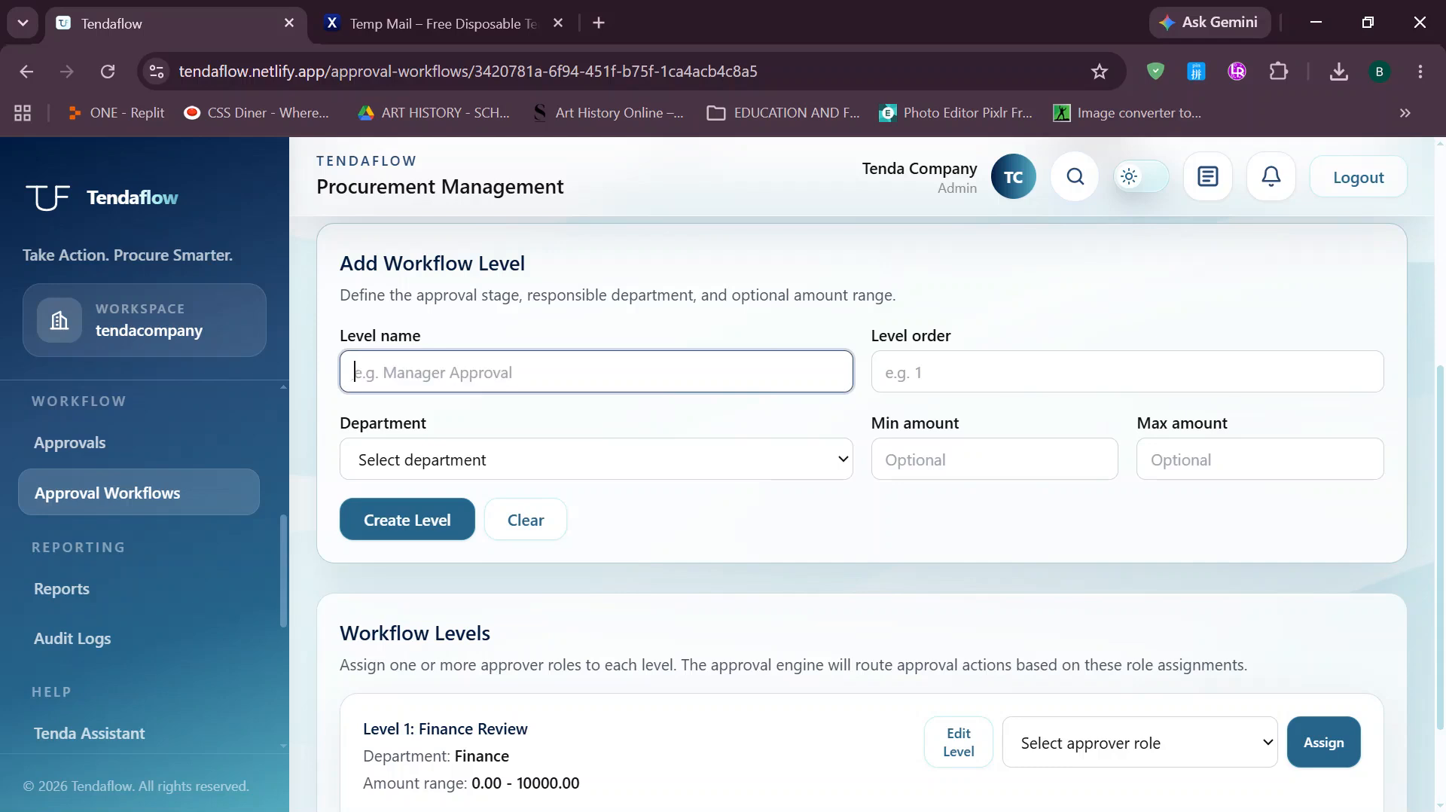
pyautogui.write('Mana')
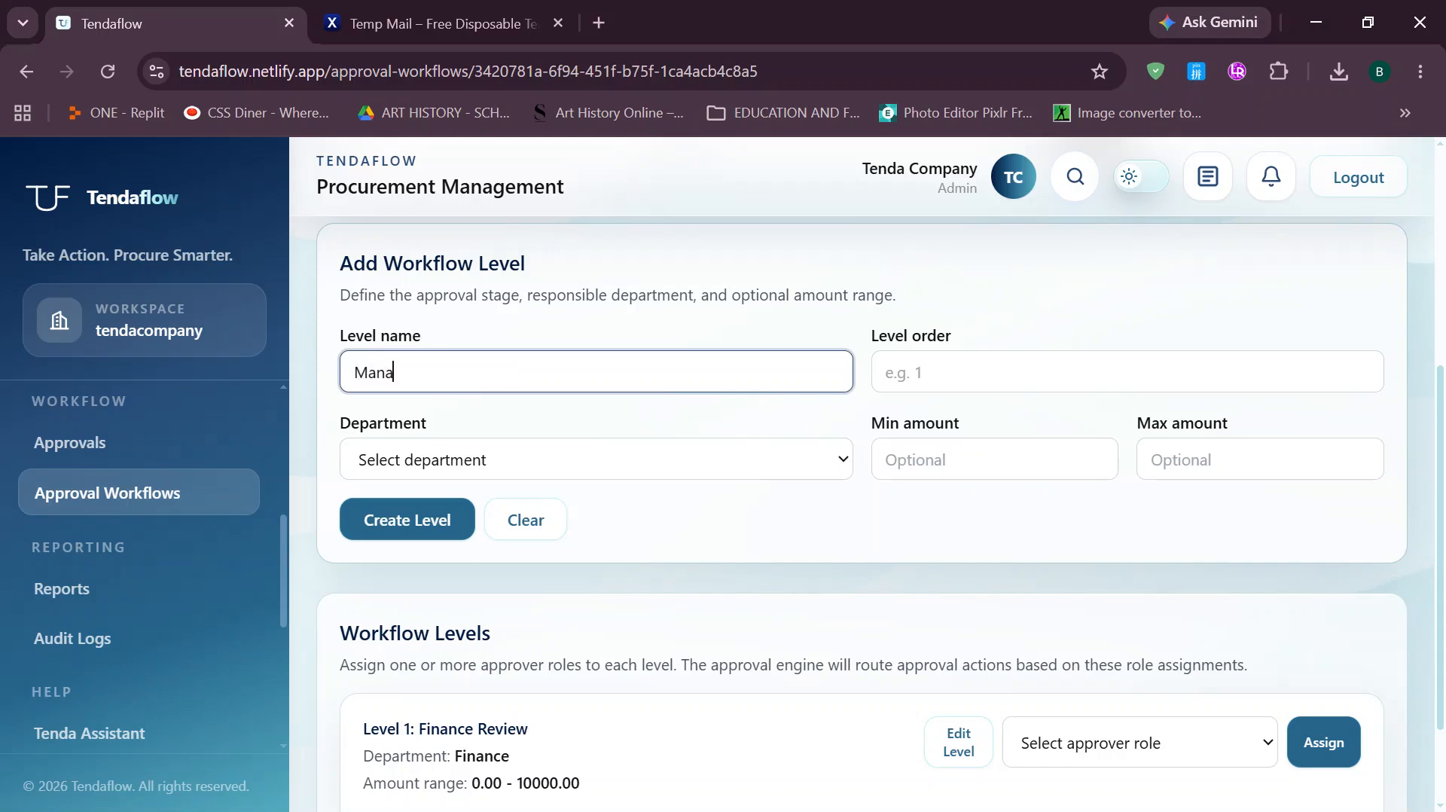
pyautogui.write('gement Aproval')
pyautogui.press('Tab')
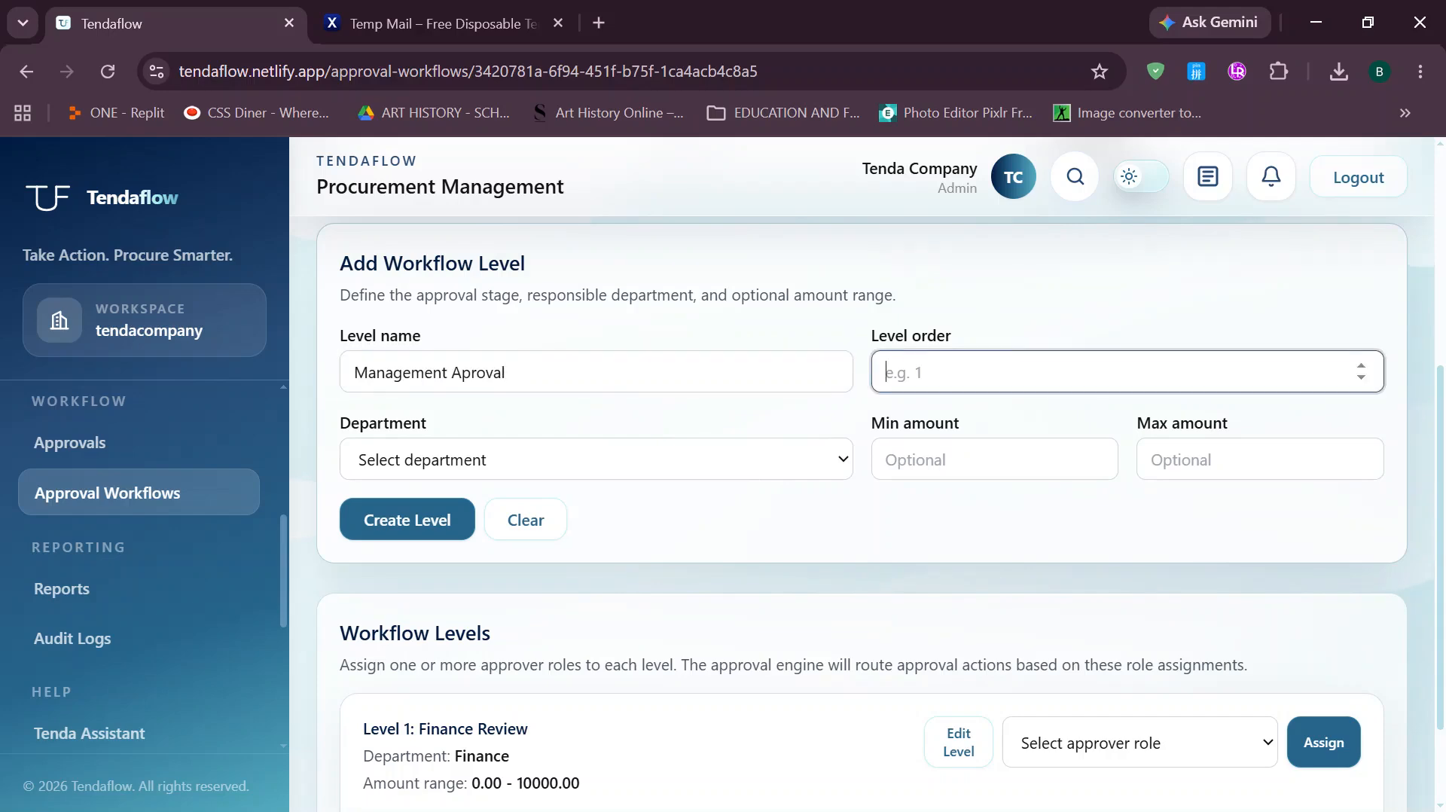
pyautogui.write('2')
pyautogui.press('Tab')
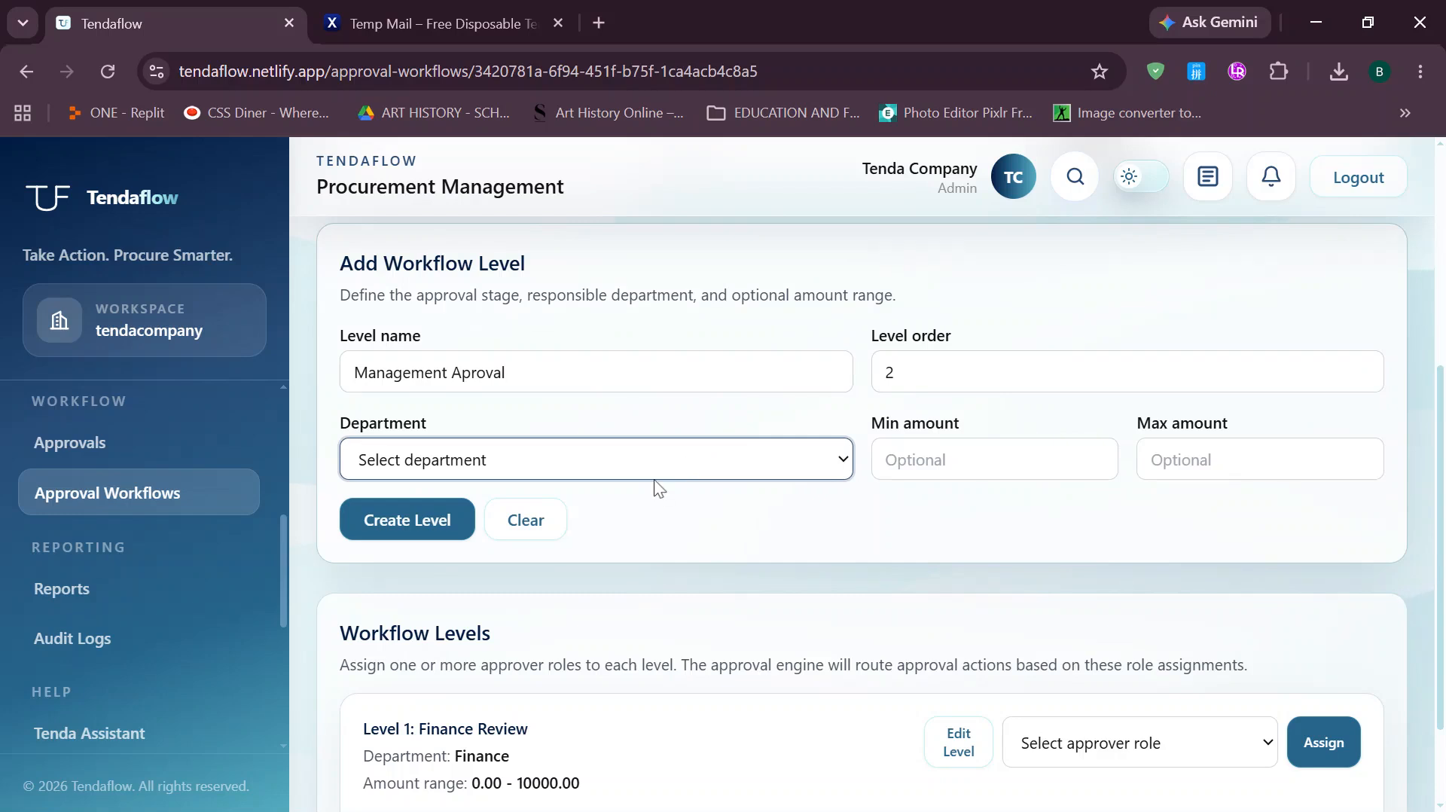
# - Assign the new level to the Administration department with a minimum amount of 10001 and no maximum, and create it
pyautogui.press('Down')
pyautogui.press('Tab')
pyautogui.write('10')
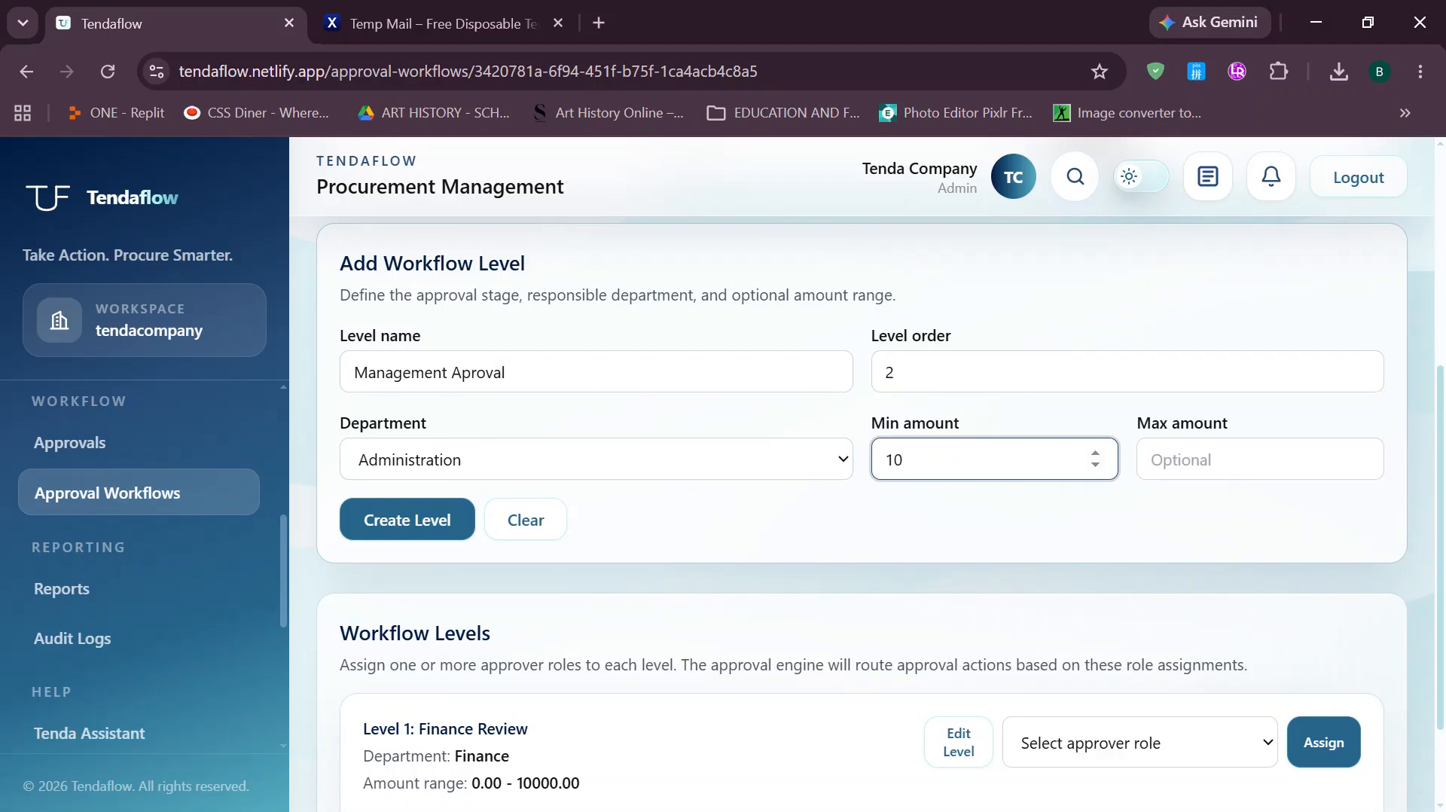
pyautogui.write('001')
pyautogui.press('Tab')
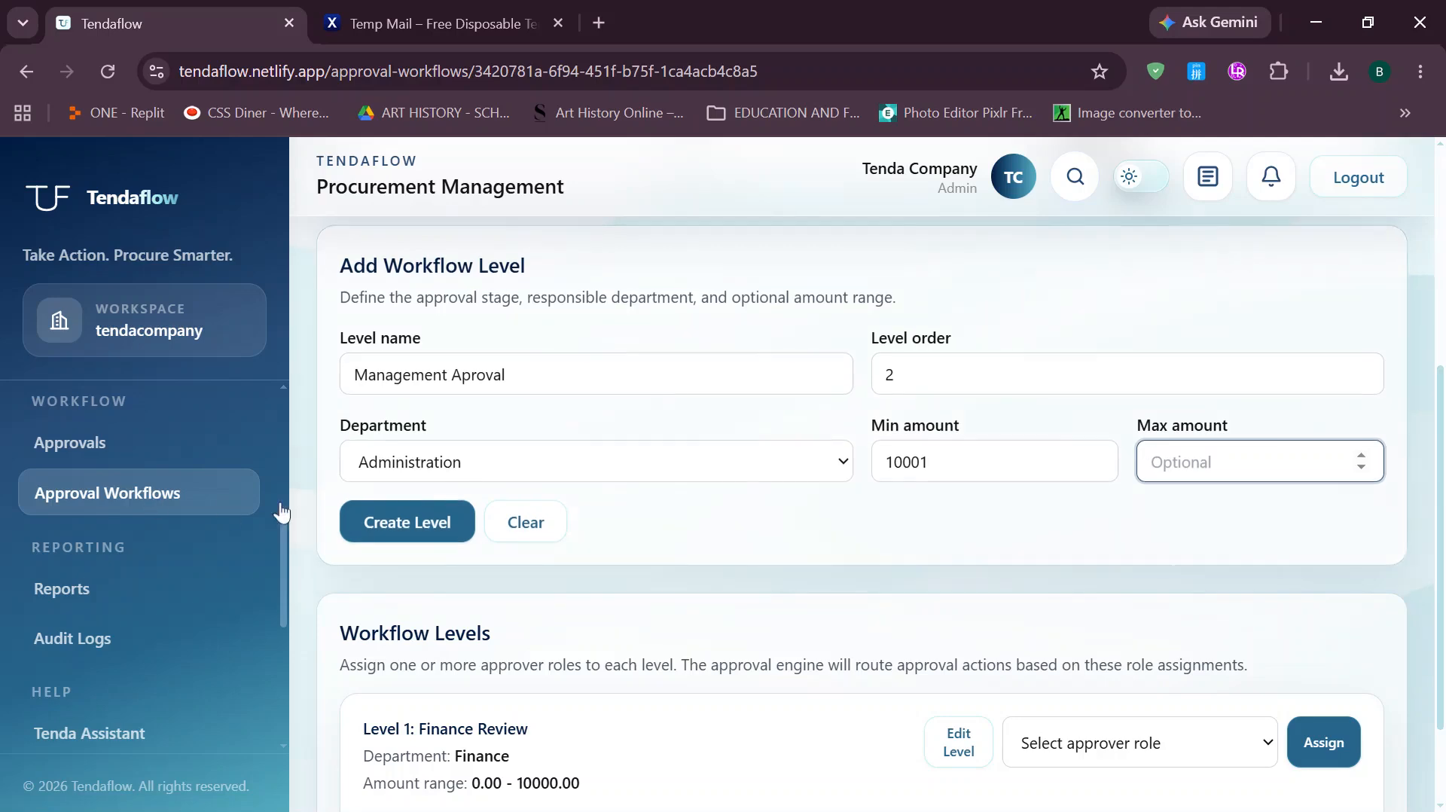
pyautogui.click(436, 533)
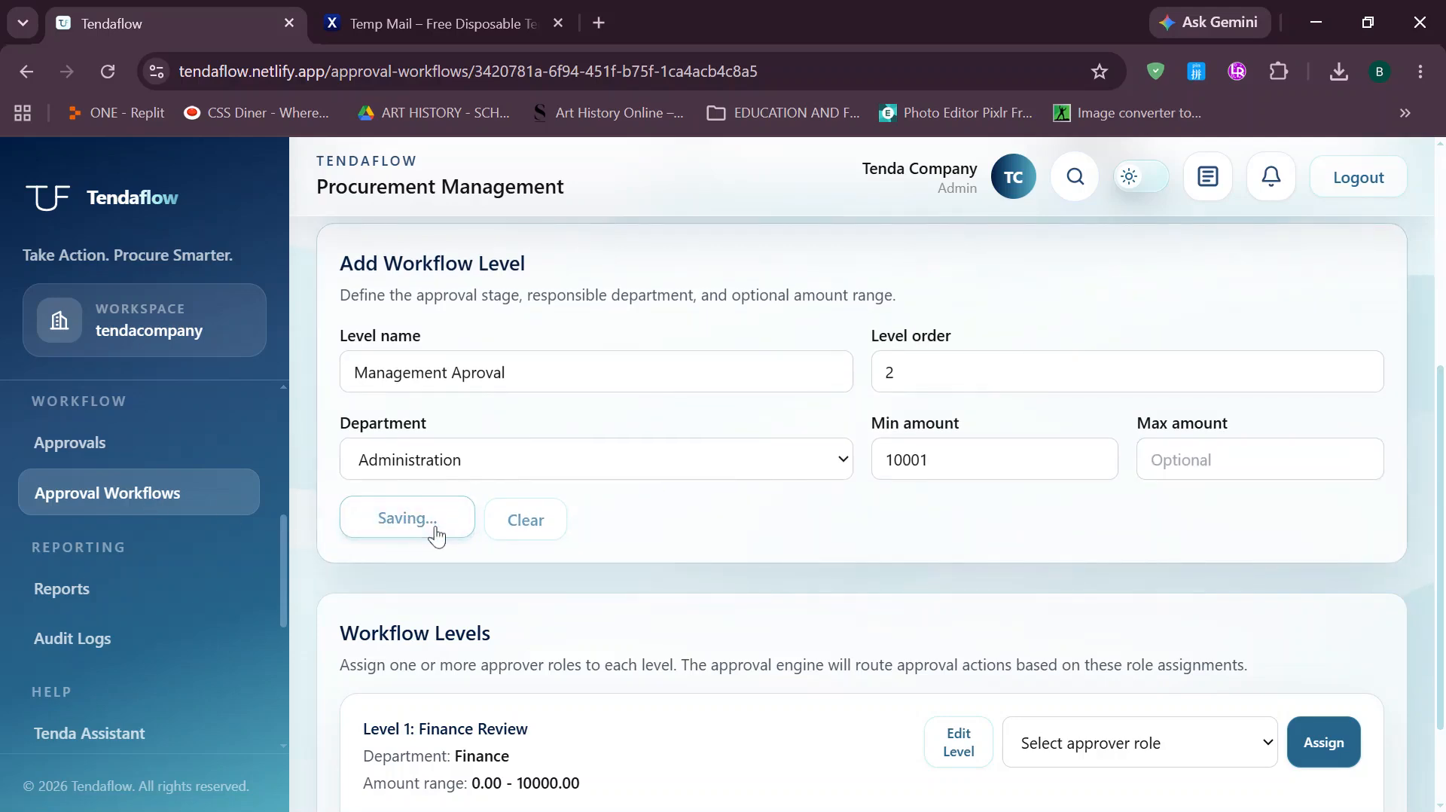
# - Assign the Approver role to workflow level 2, "Management Aproval"
pyautogui.scroll(-2, 861, 475)
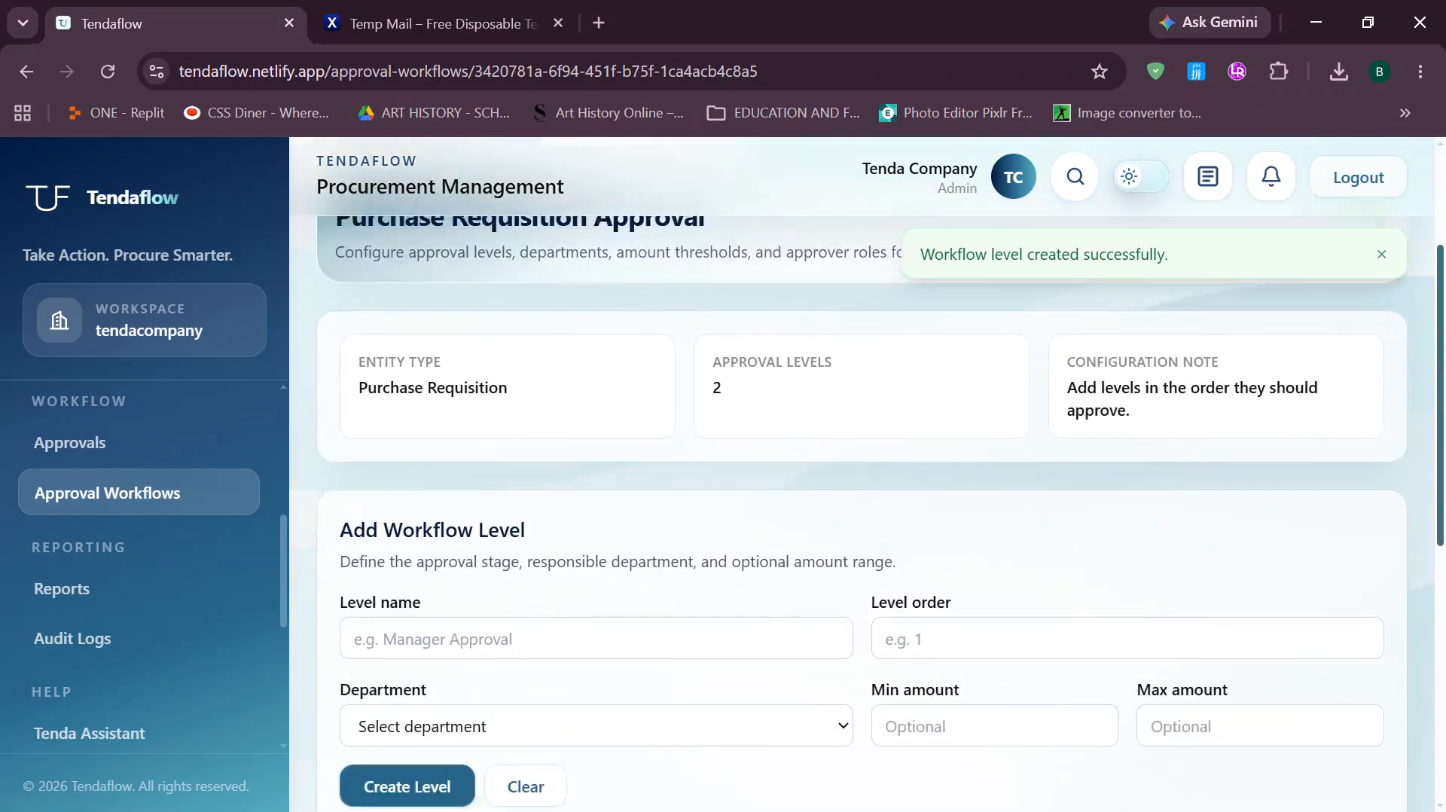
pyautogui.scroll(-8, 861, 475)
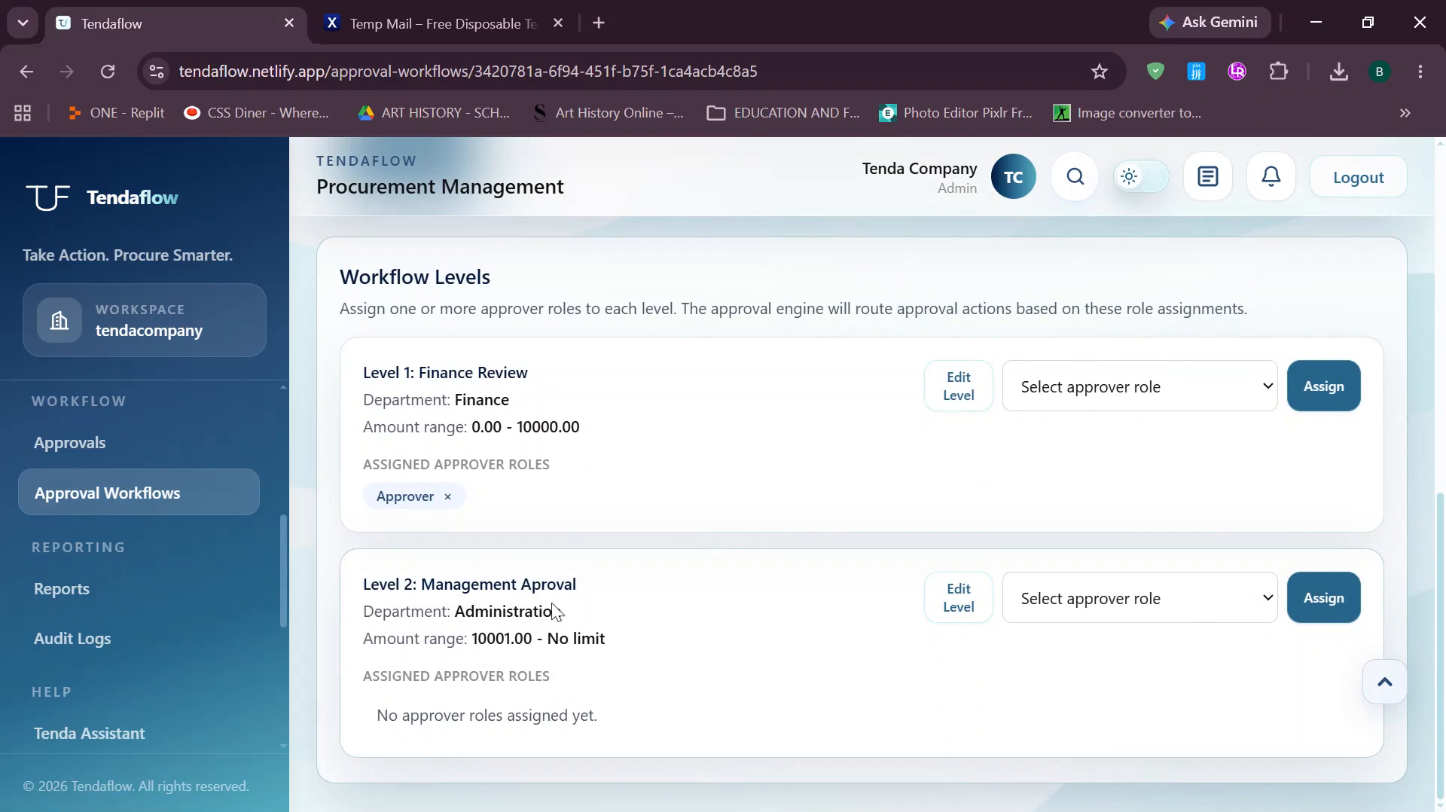
pyautogui.click(1075, 623)
pyautogui.click(1092, 769)
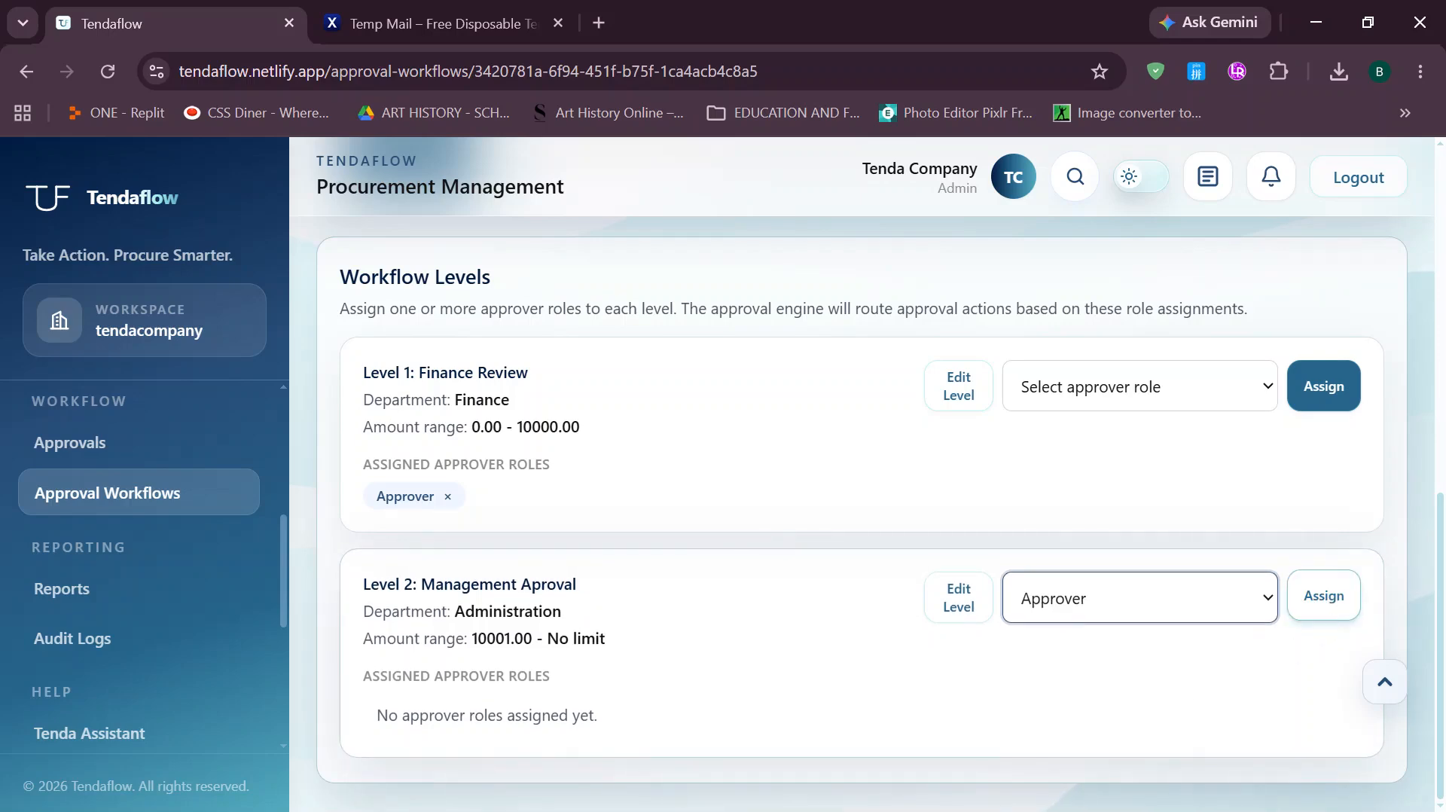
pyautogui.click(1326, 611)
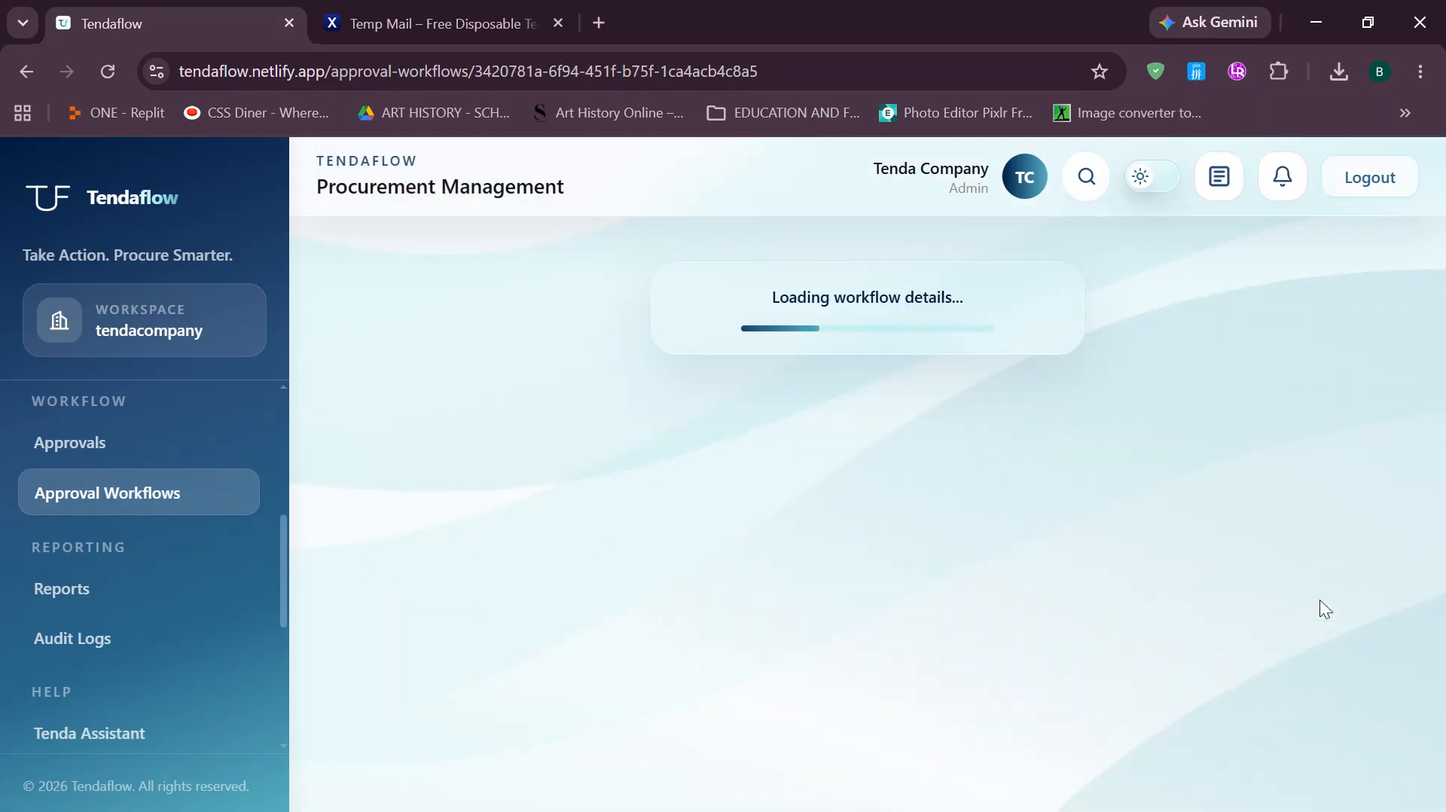
pyautogui.scroll(-10, 862, 527)
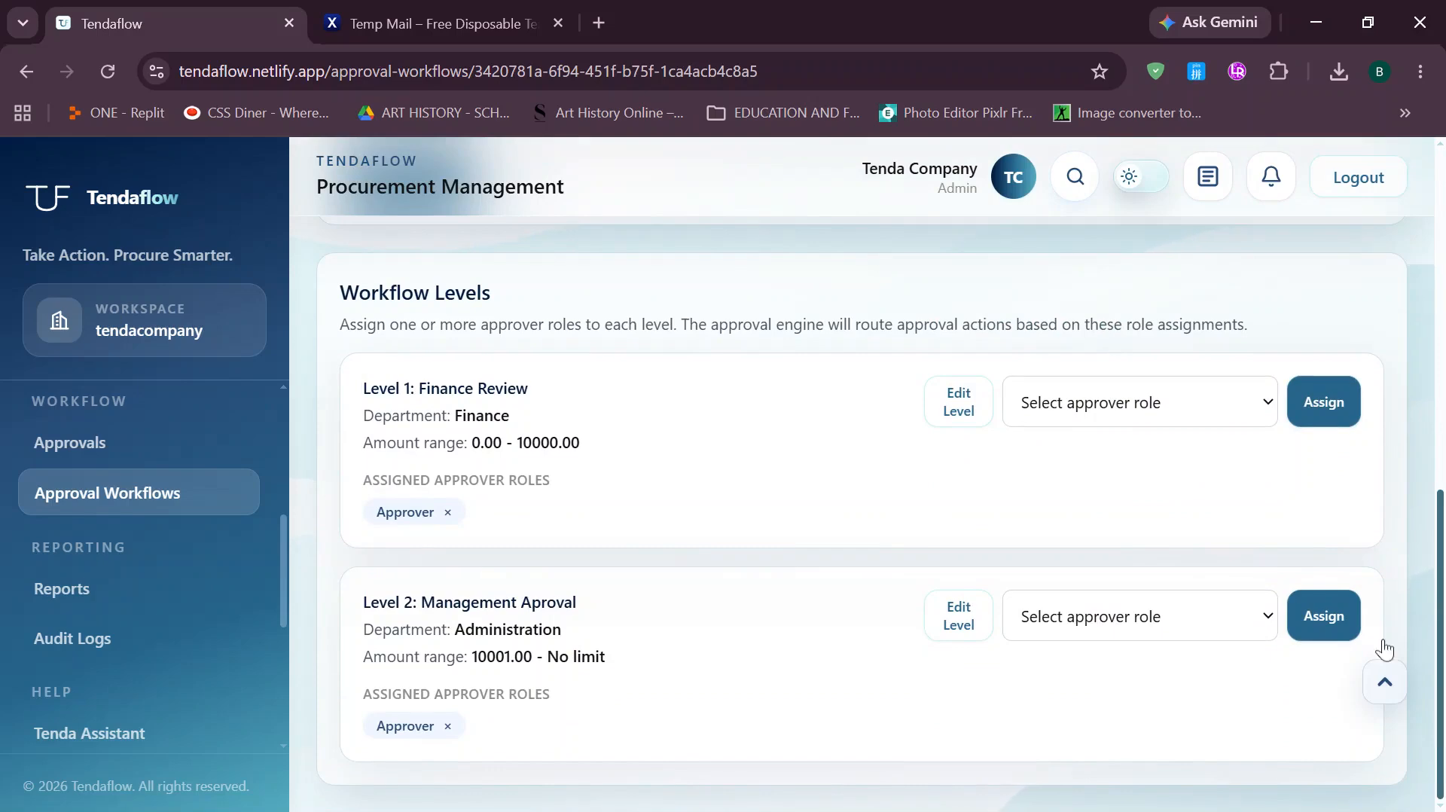
pyautogui.scroll(-1, 1104, 719)
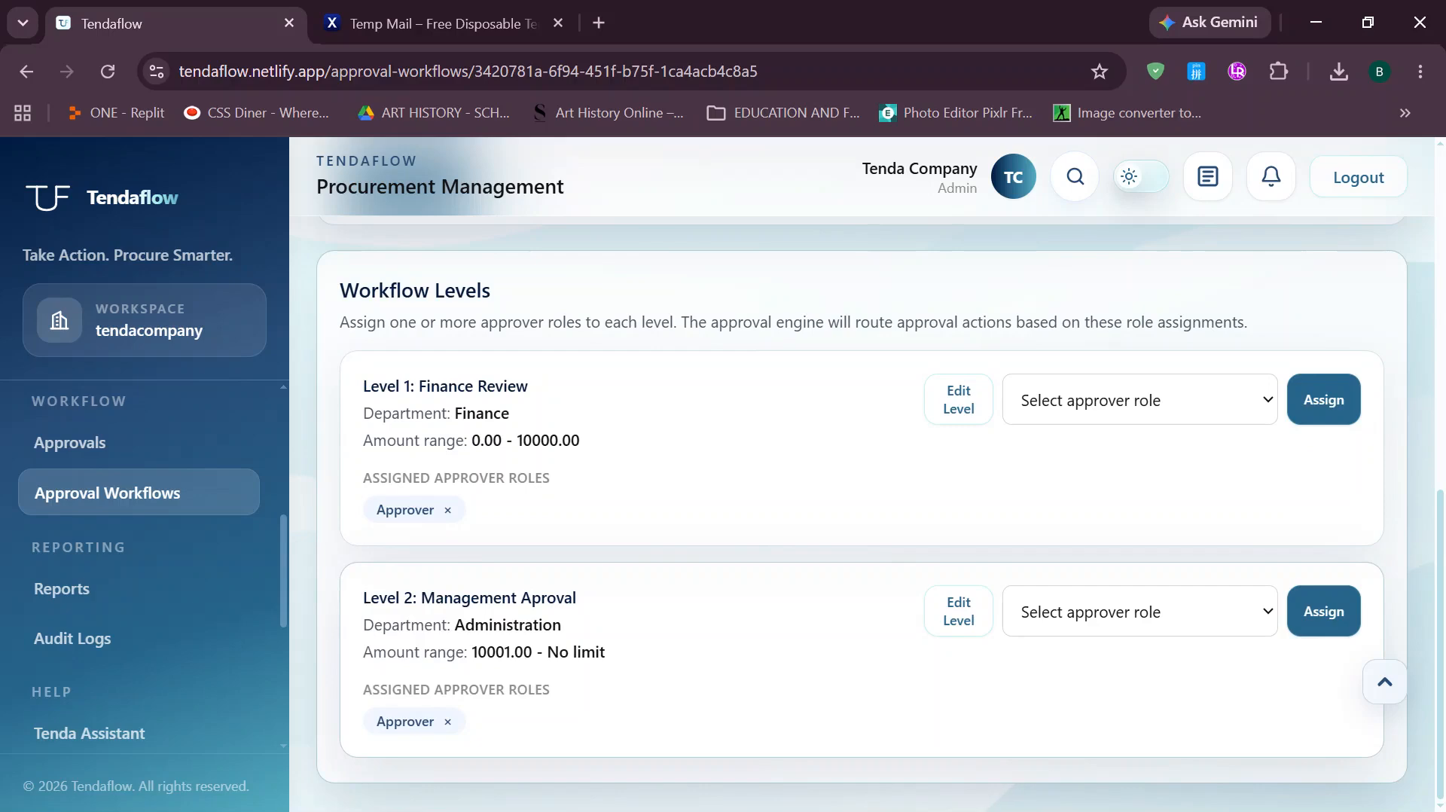
# - Leave the workflow details and open the Suppliers page
pyautogui.scroll(10, 1318, 406)
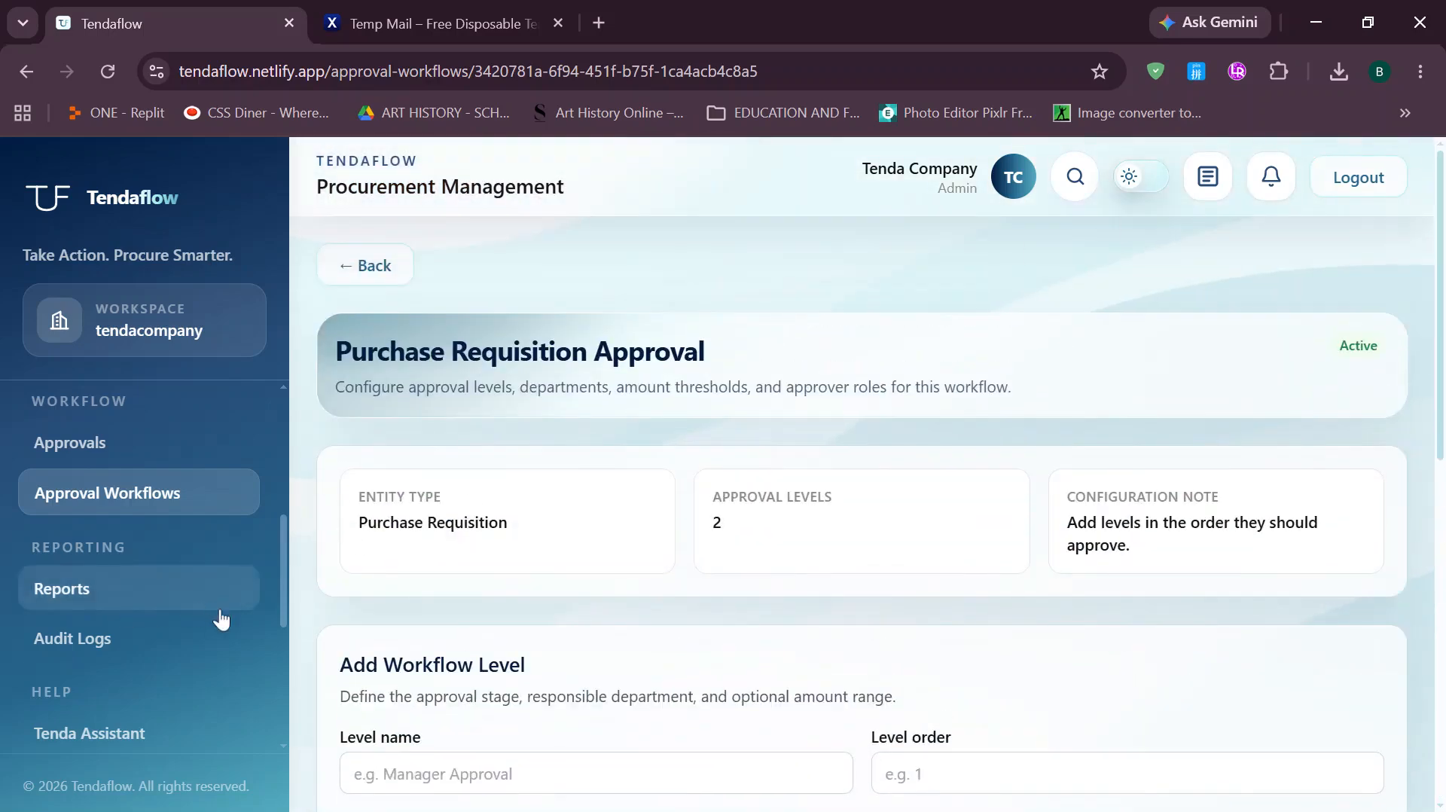
pyautogui.scroll(4, 283, 613)
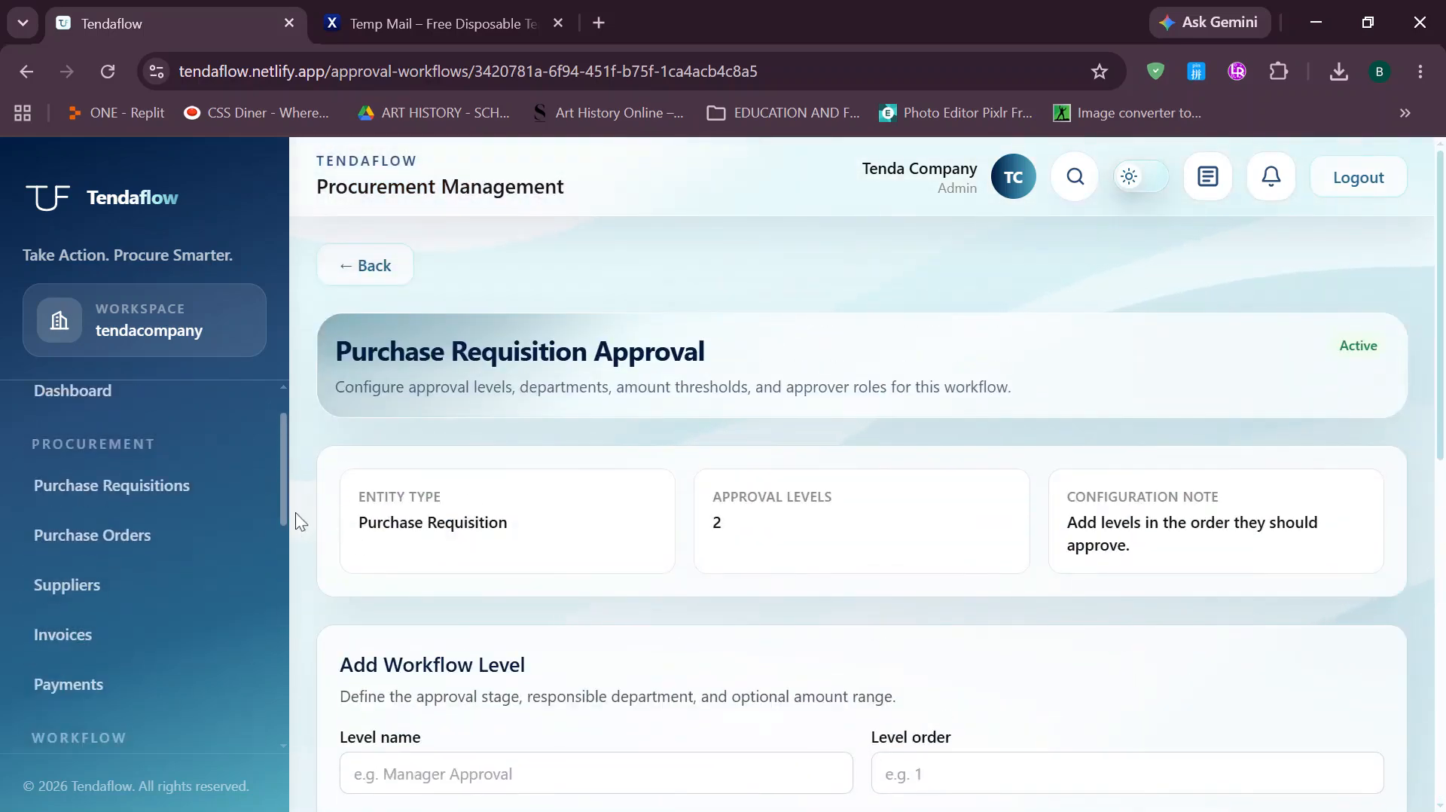
pyautogui.scroll(1, 283, 512)
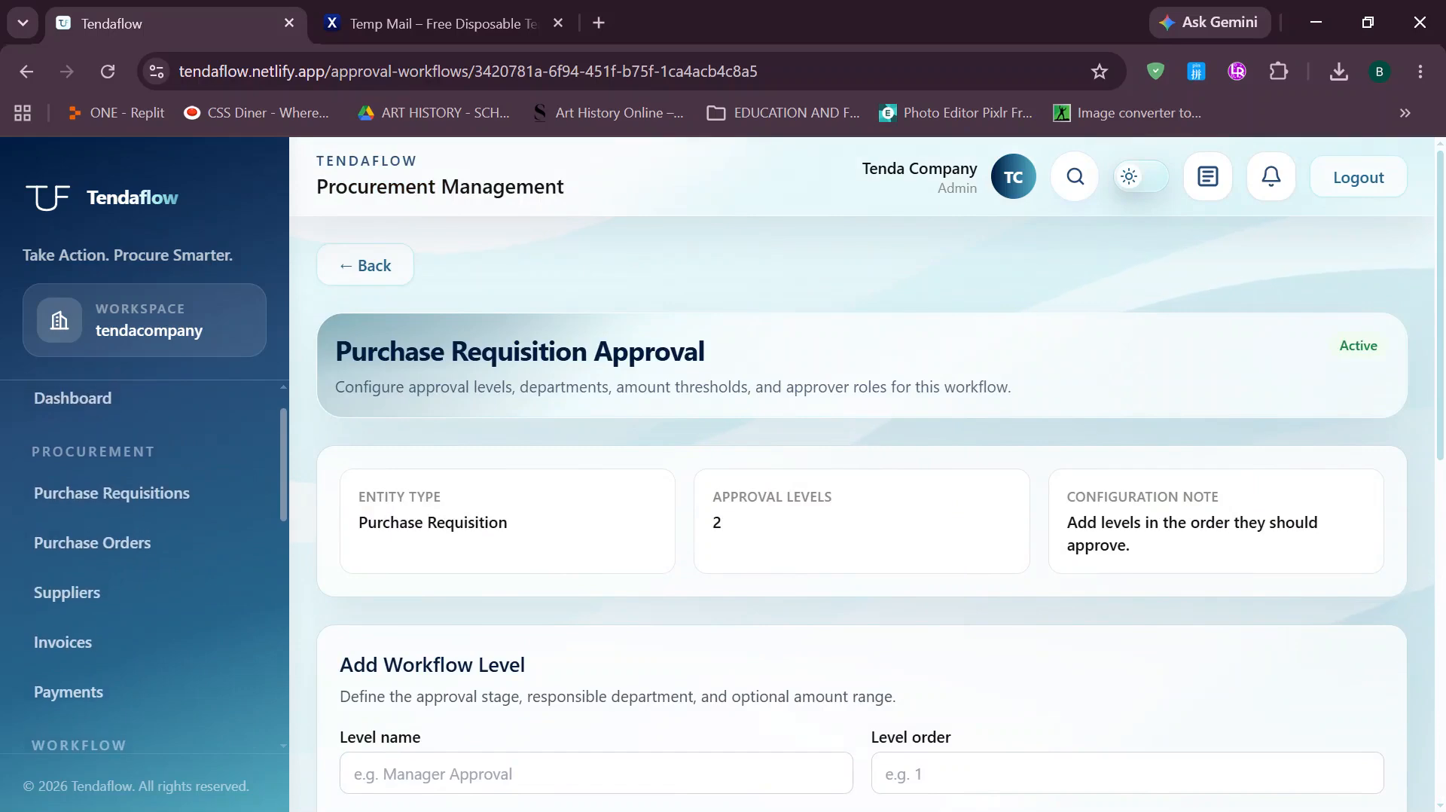
pyautogui.scroll(-2, 282, 534)
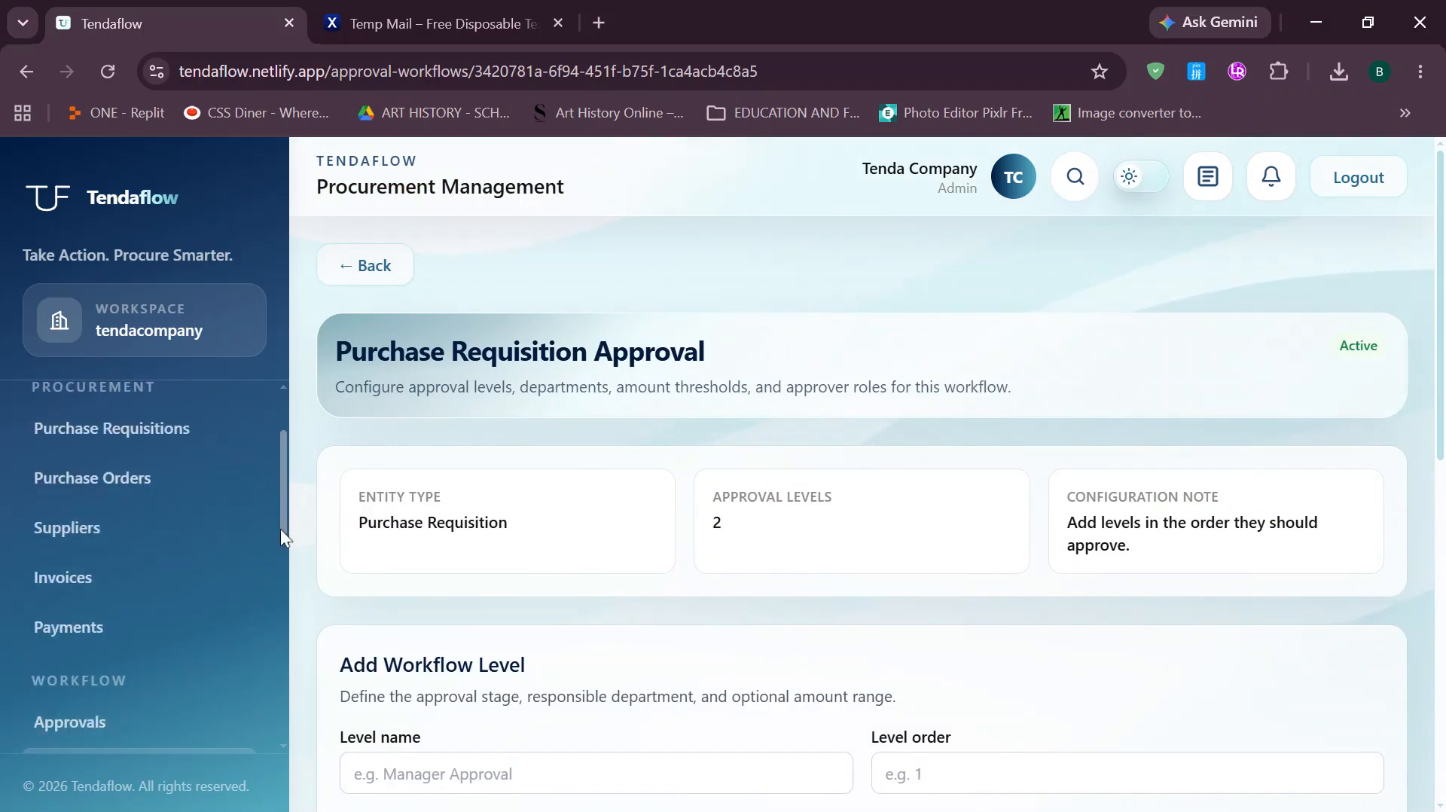
pyautogui.click(128, 532)
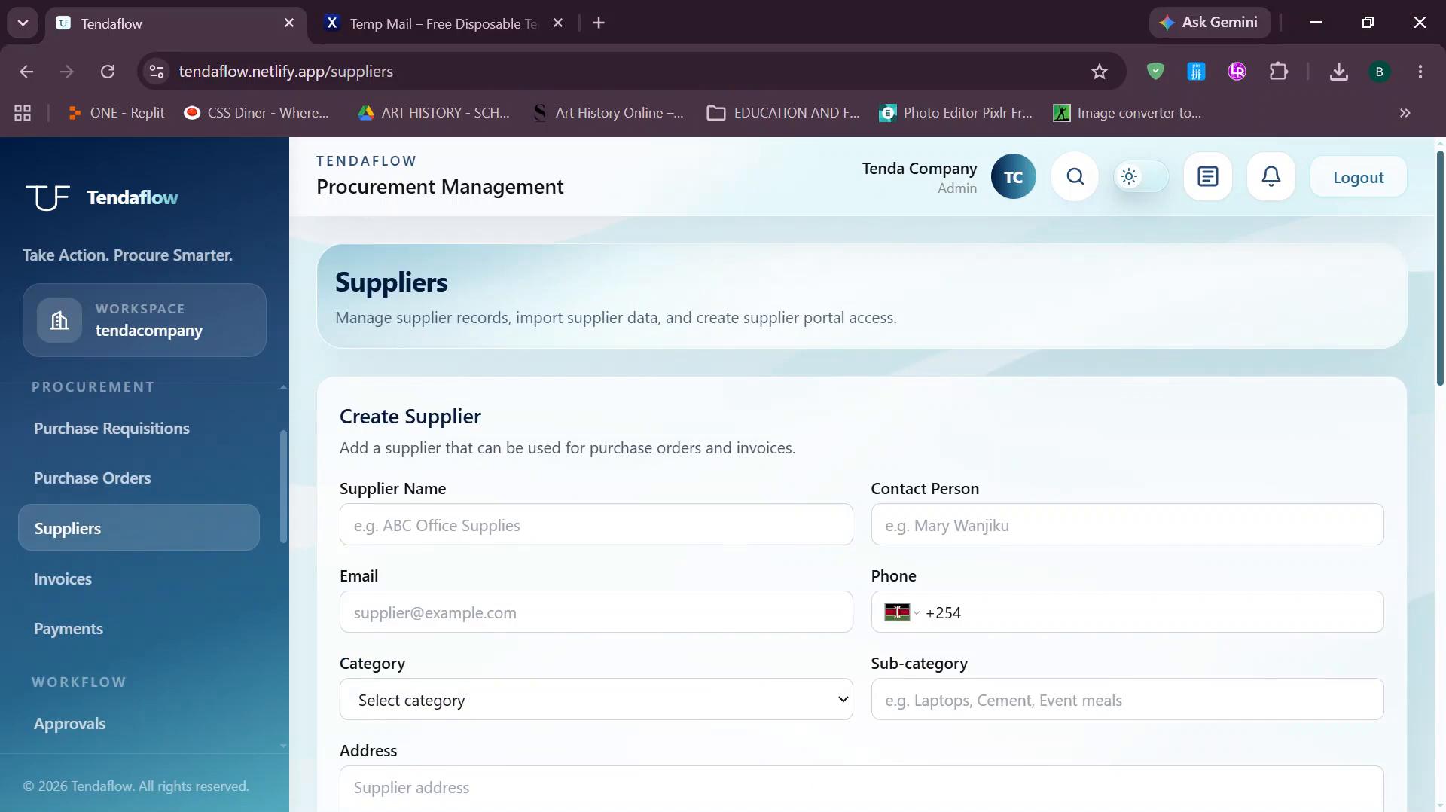
# - Import suppliers in bulk from the Excel file "suppliers list sample.xlsx"
pyautogui.scroll(-10, 862, 474)
pyautogui.scroll(9, 862, 474)
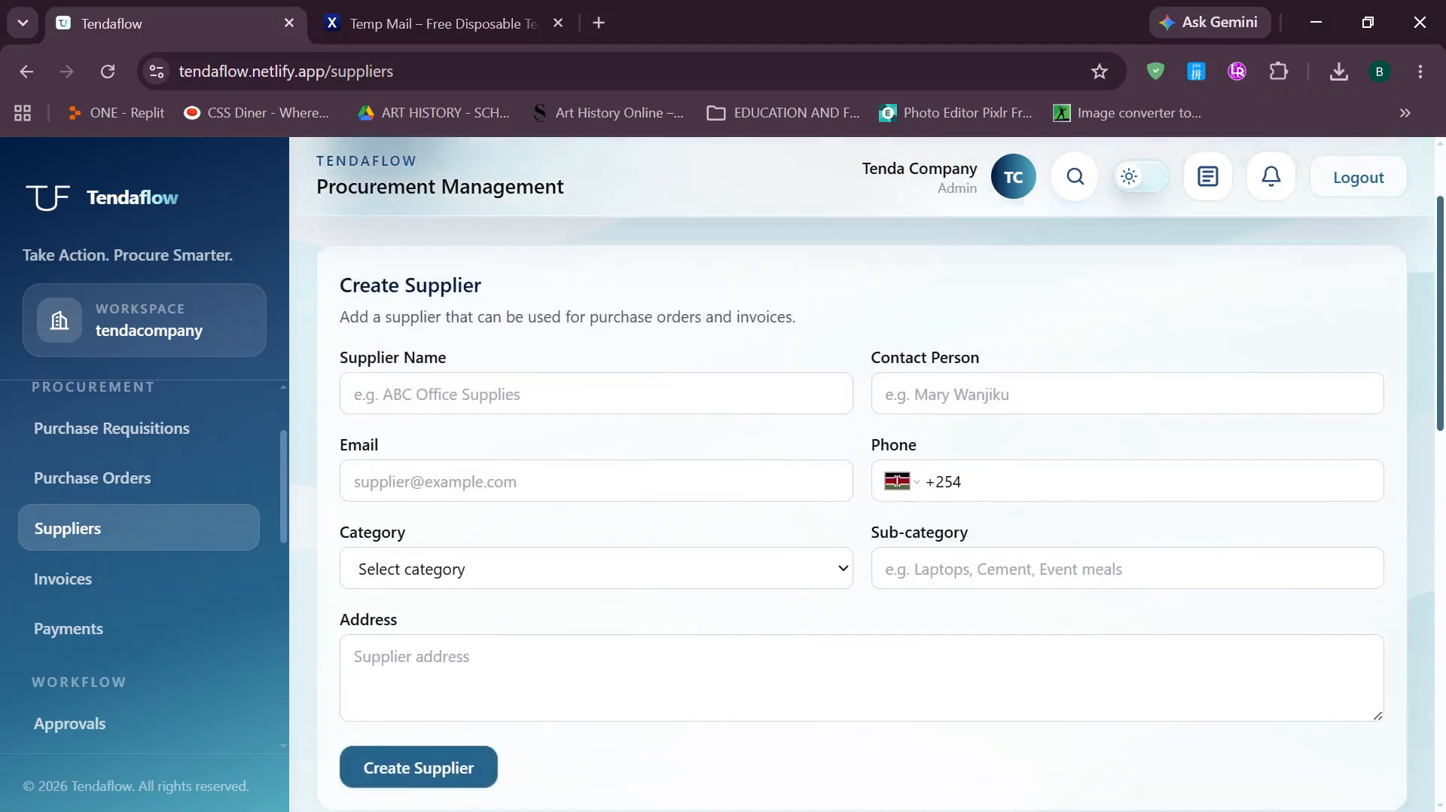
pyautogui.scroll(-7, 587, 521)
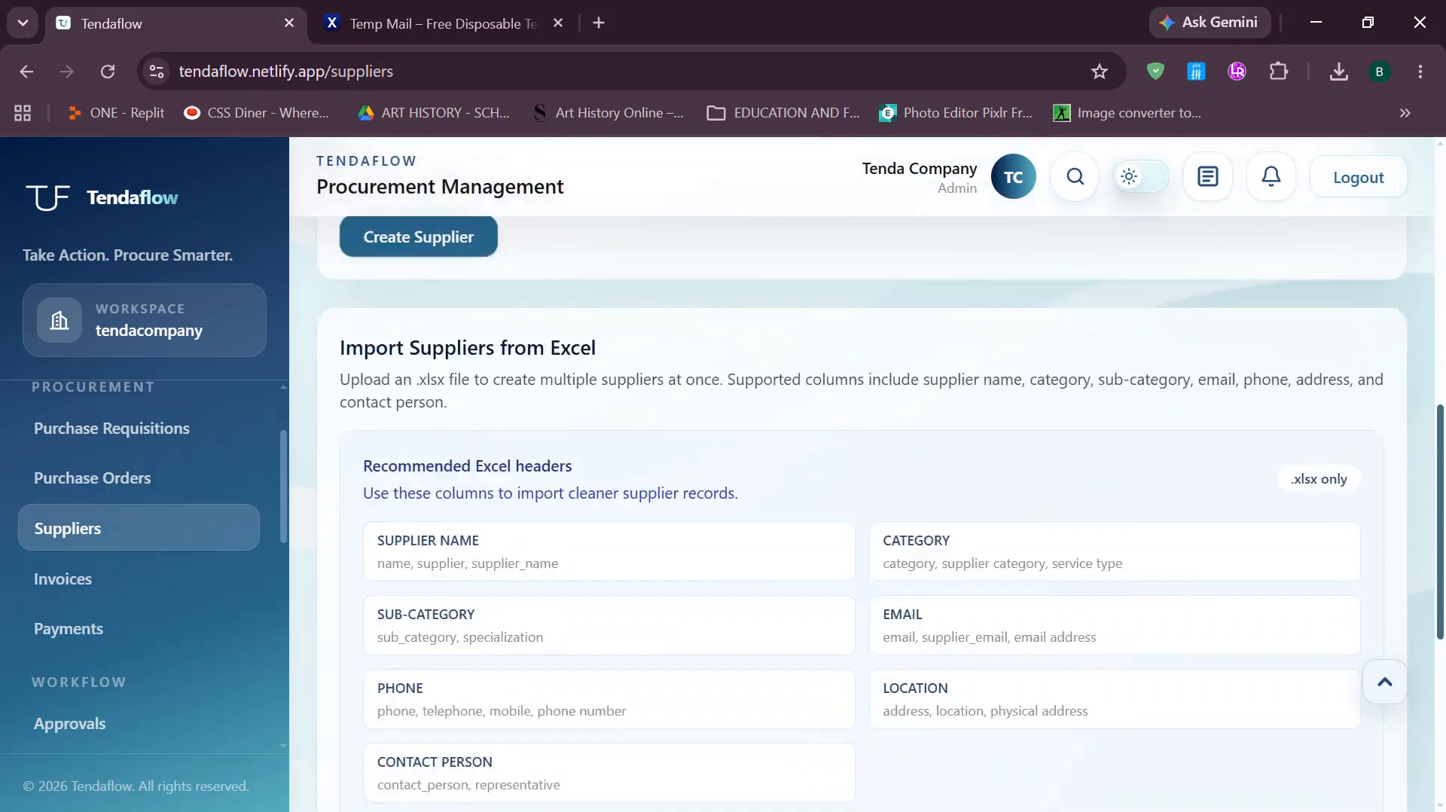
pyautogui.scroll(-5, 862, 474)
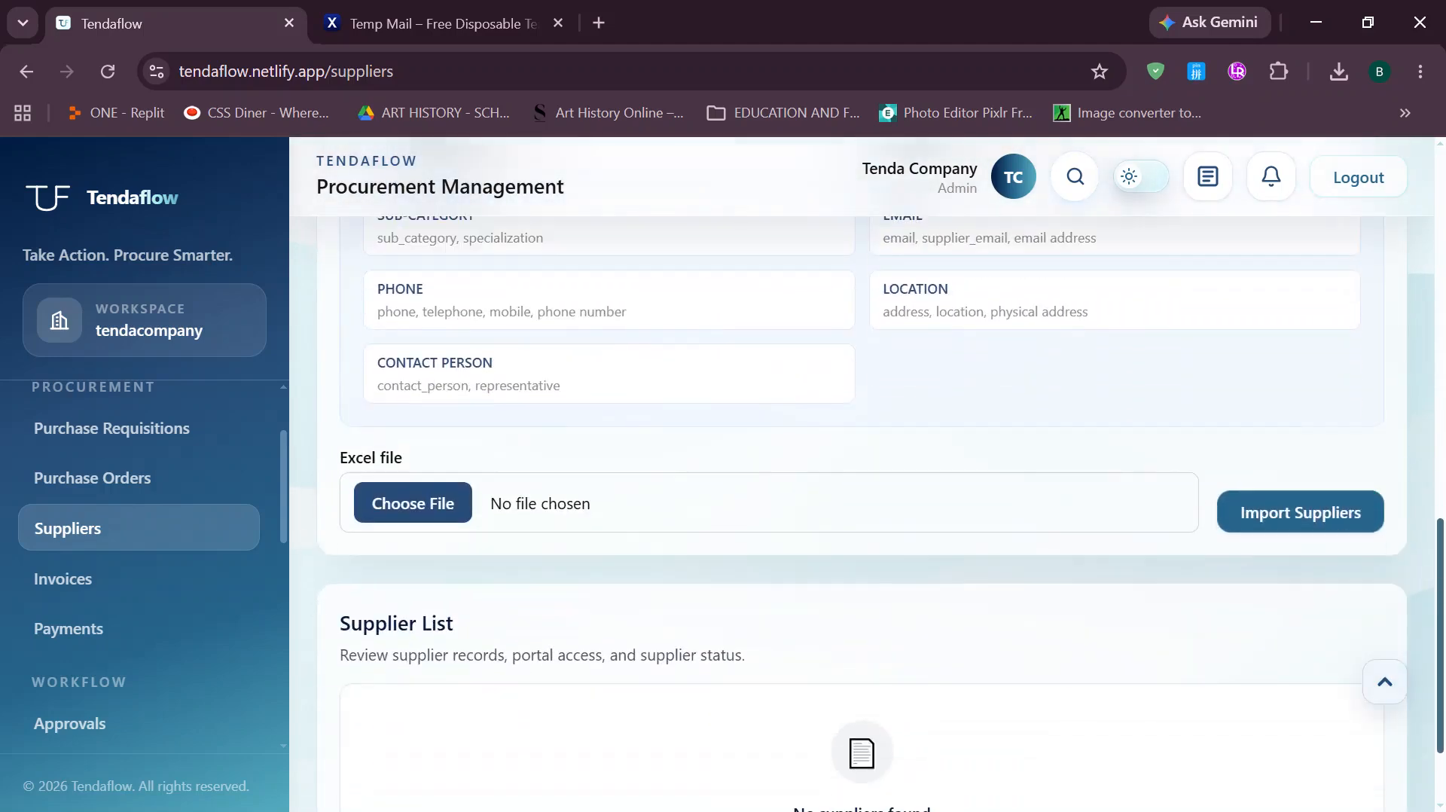
pyautogui.click(434, 501)
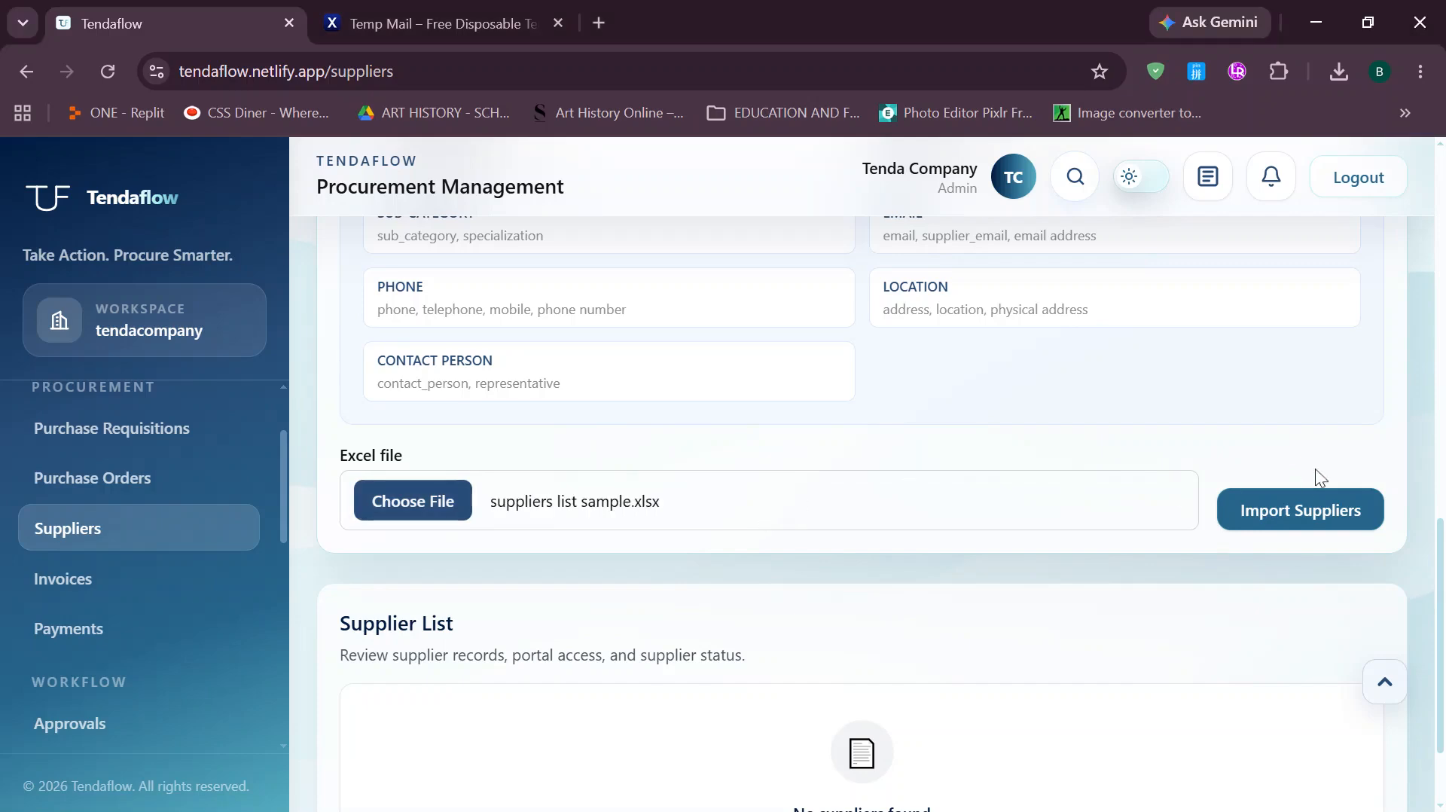
pyautogui.click(1343, 521)
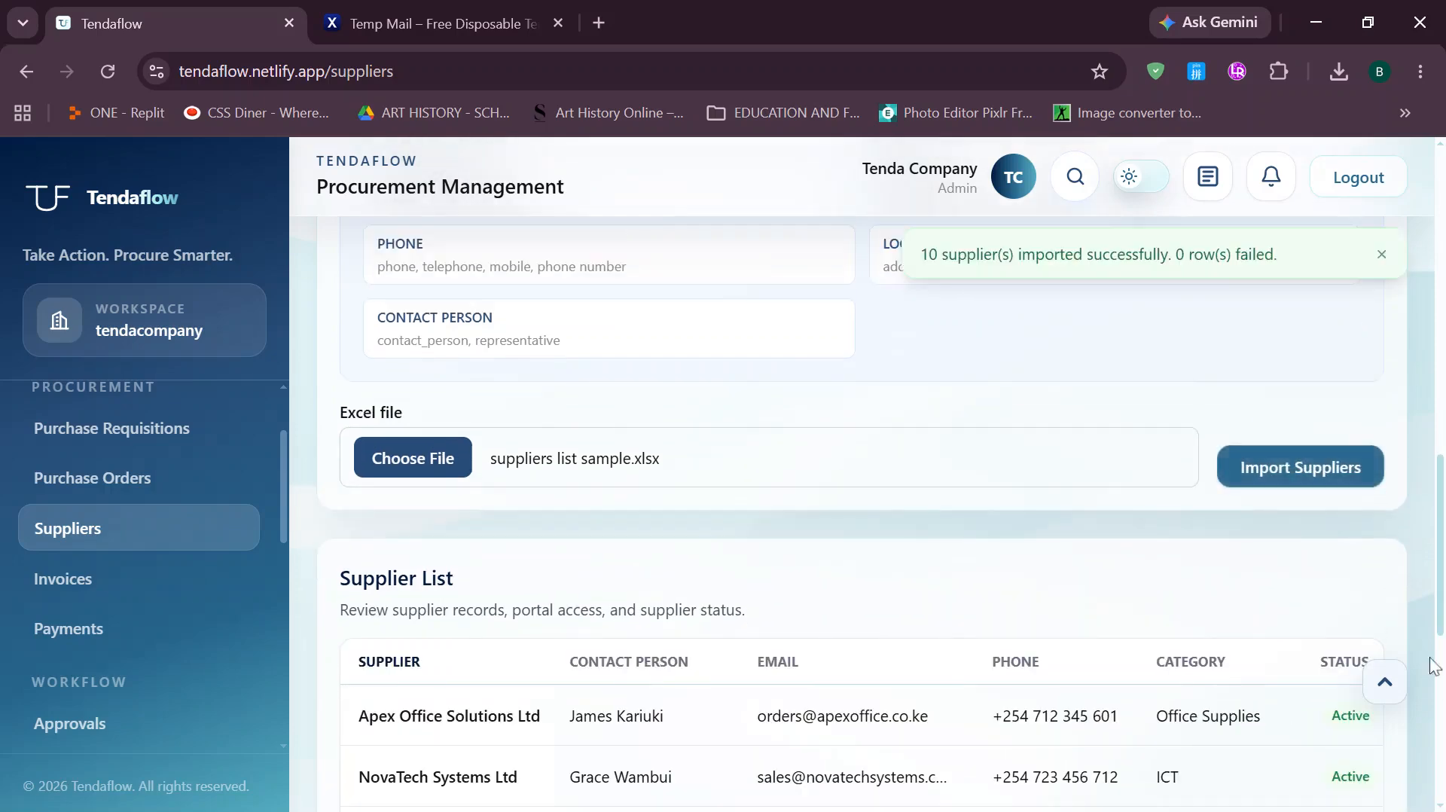
# - Review the imported records in the supplier list, checking their categories and statuses
pyautogui.scroll(-8, 1441, 542)
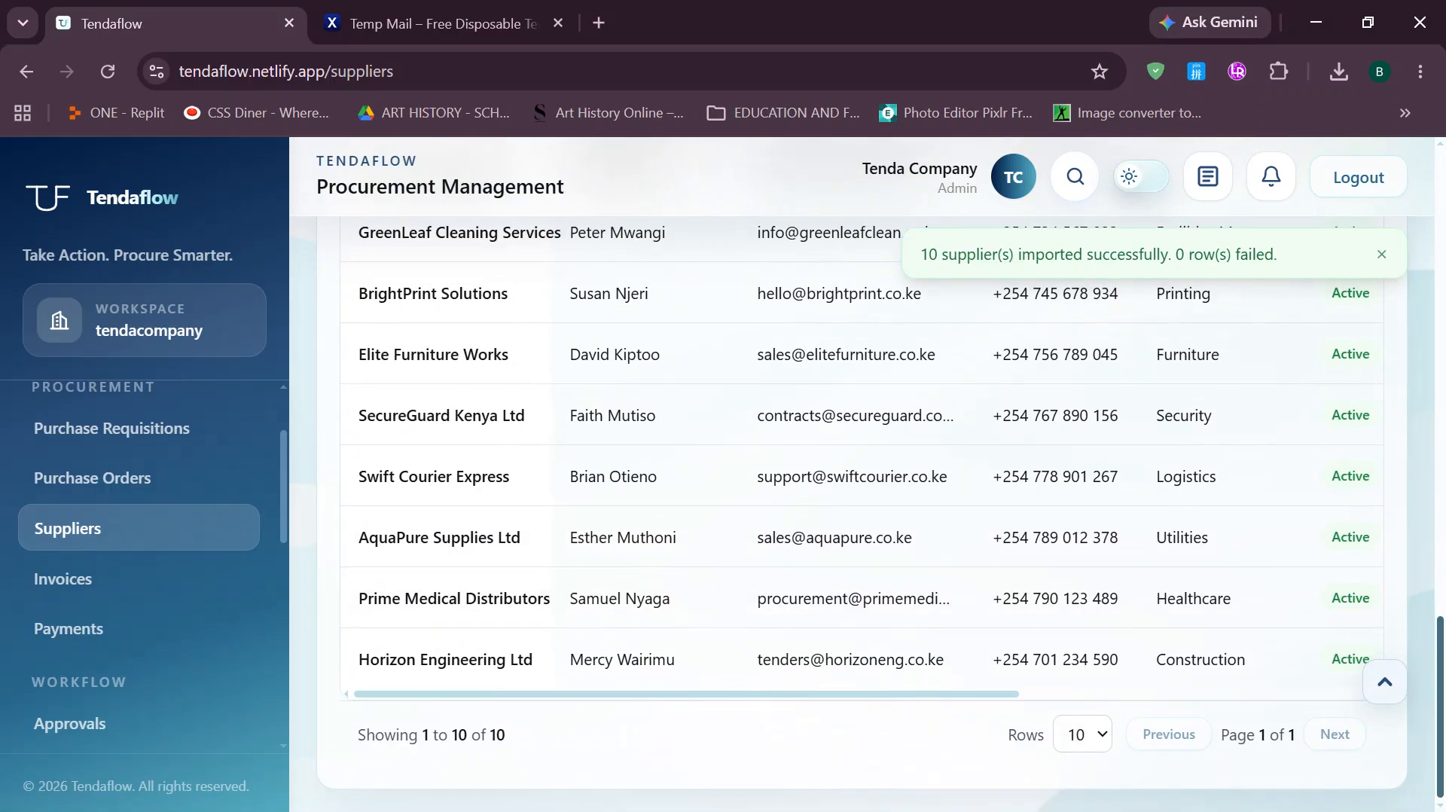
pyautogui.scroll(10, 1011, 625)
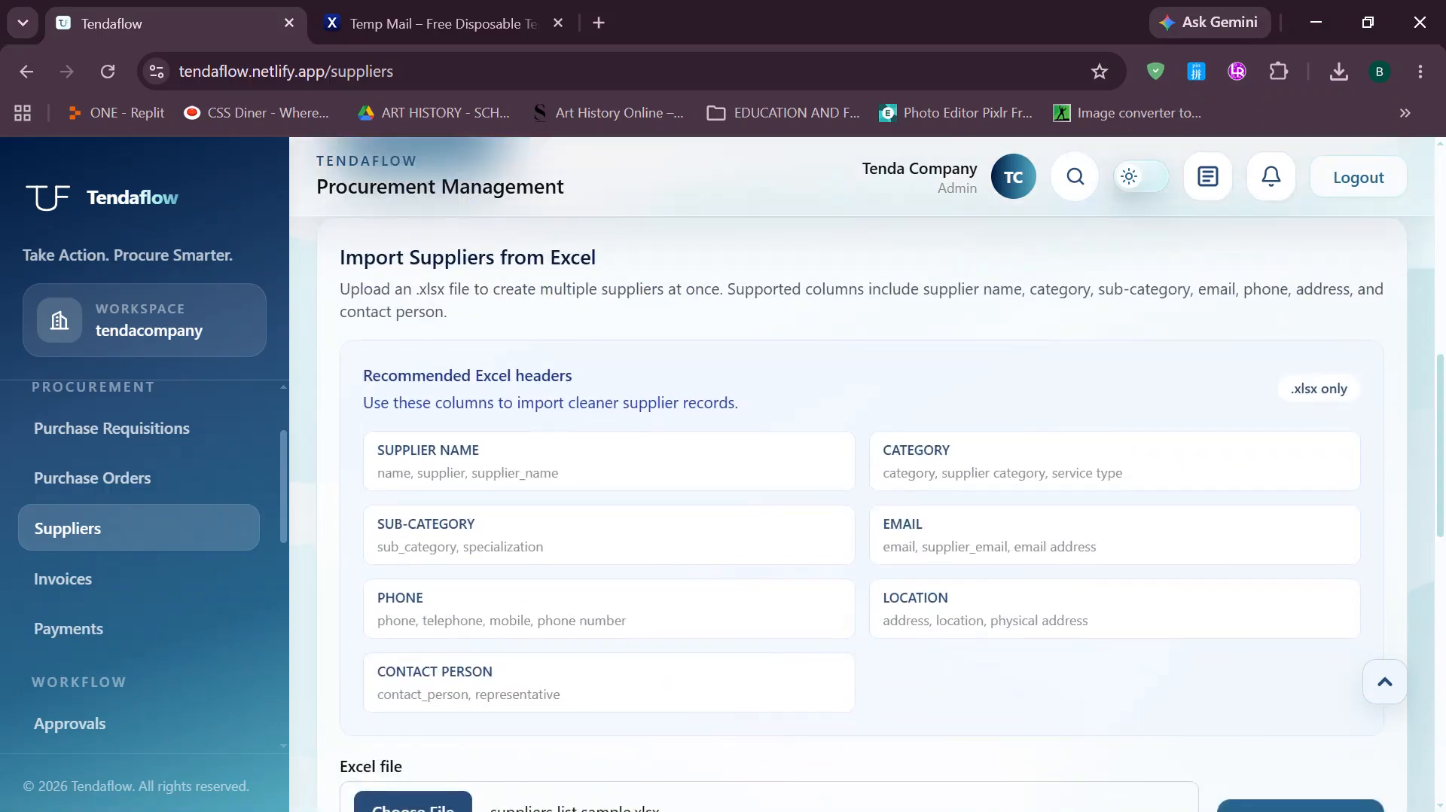
pyautogui.moveTo(281, 521); pyautogui.dragTo(297, 669)
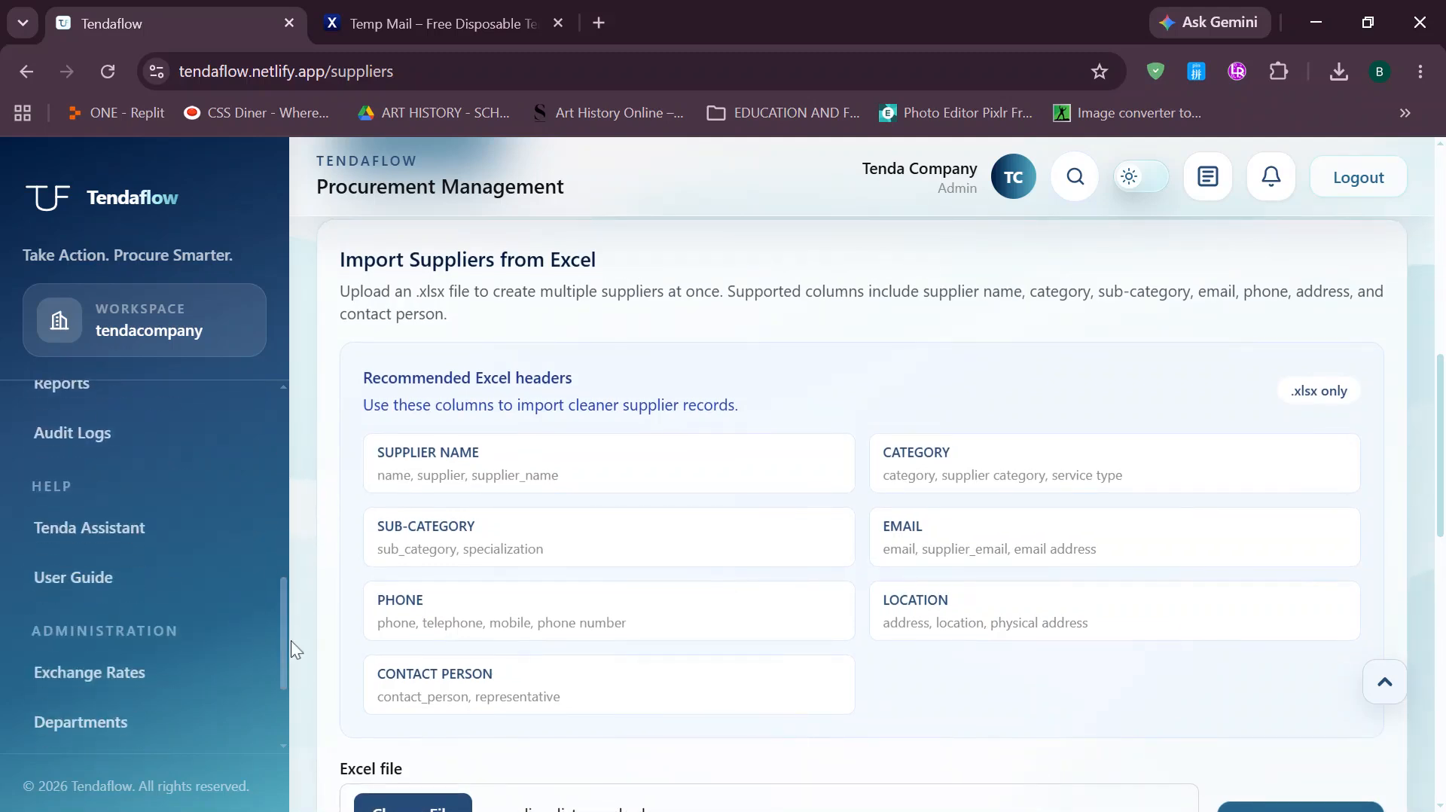